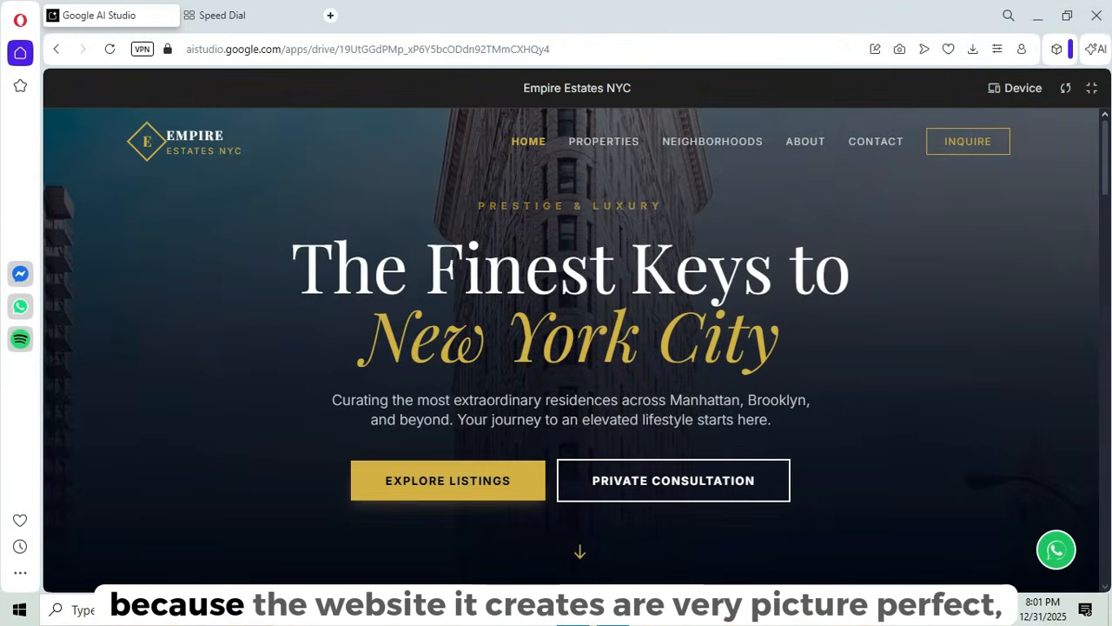
# - Scroll the Empire Estates NYC preview past listings, boroughs and heritage sections to the Contact Us form
pyautogui.scroll(-5, 570, 350)
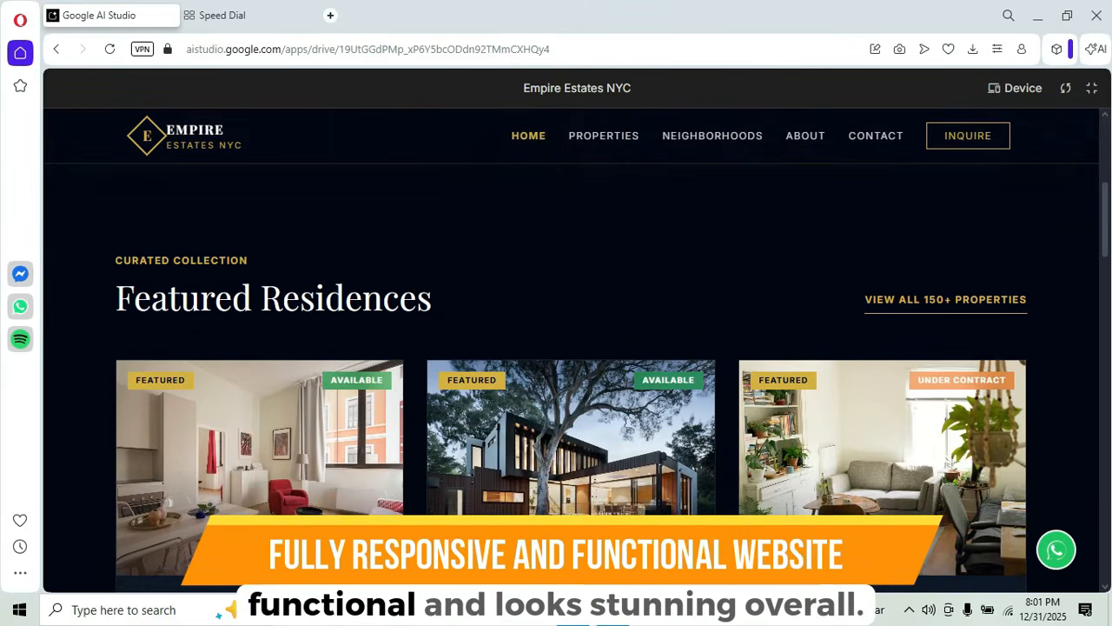
pyautogui.scroll(-2, 571, 350)
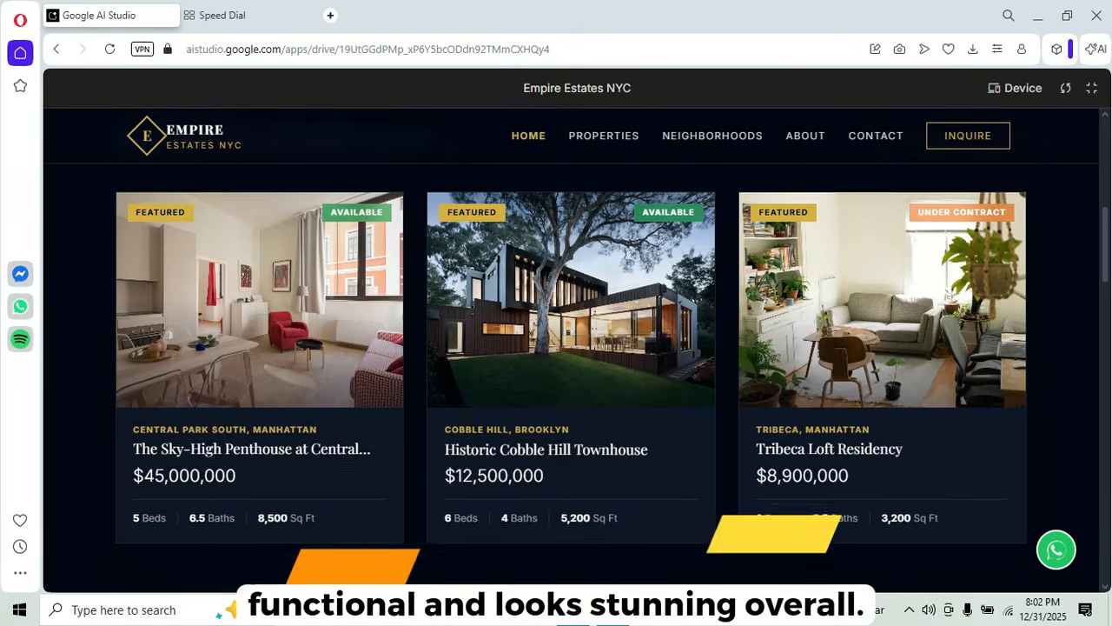
pyautogui.scroll(-3, 571, 349)
pyautogui.scroll(-3, 571, 349)
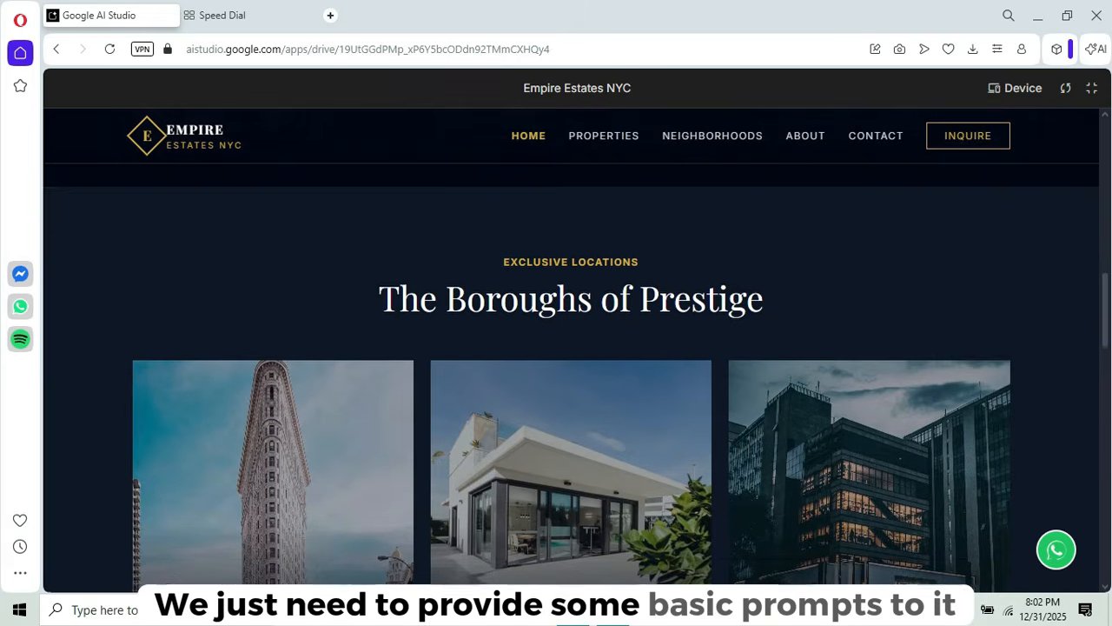
pyautogui.scroll(-2, 571, 349)
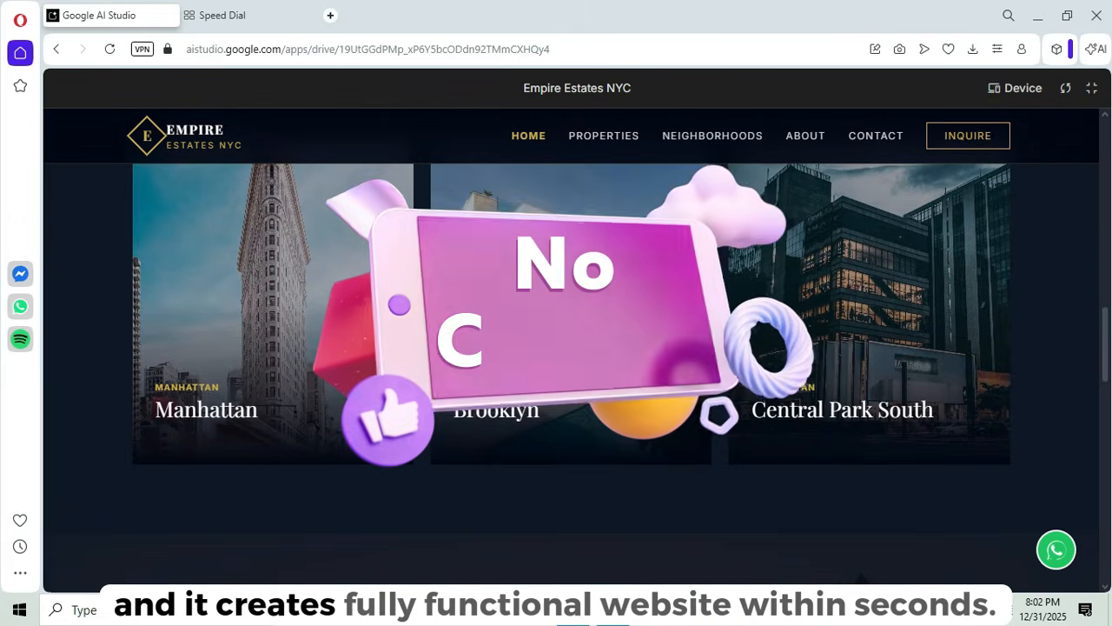
pyautogui.scroll(-2, 571, 349)
pyautogui.scroll(-3, 571, 349)
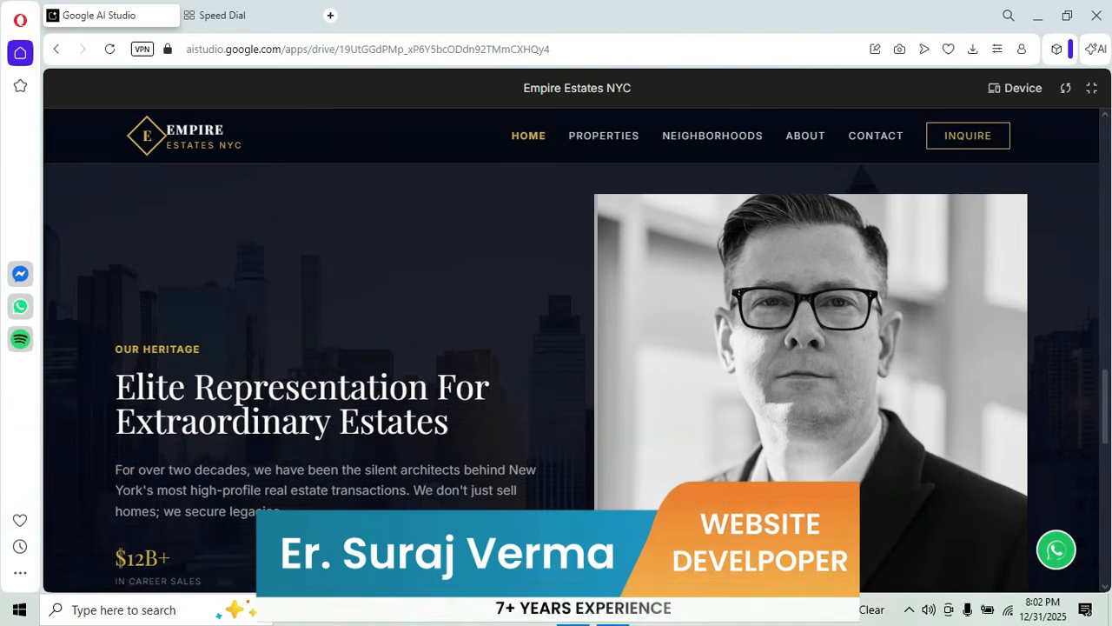
pyautogui.scroll(-1, 571, 373)
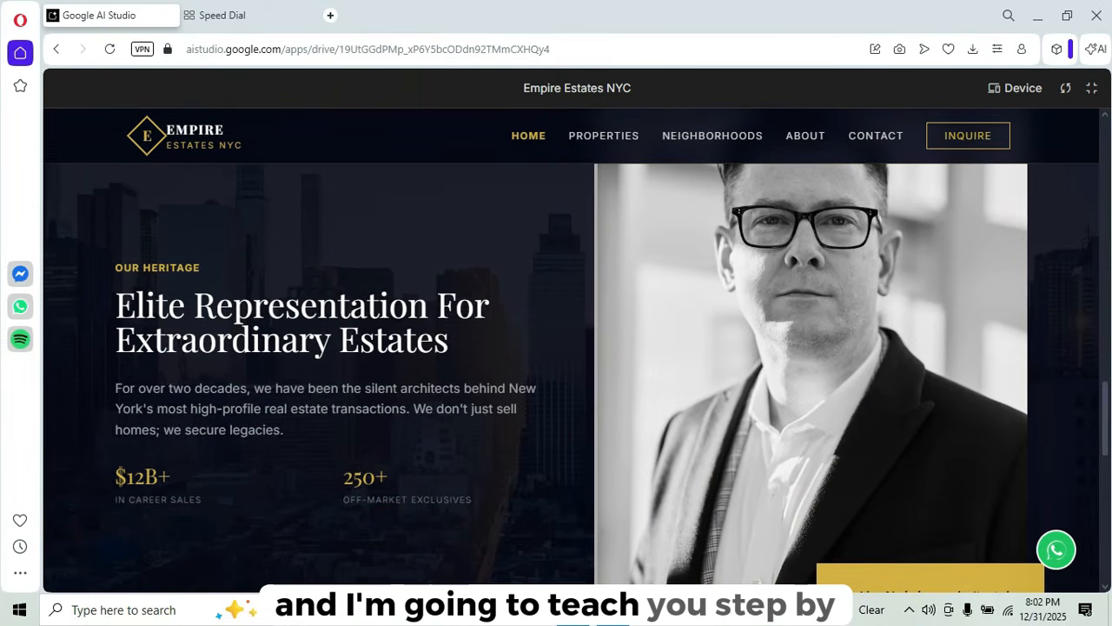
pyautogui.scroll(-3, 571, 347)
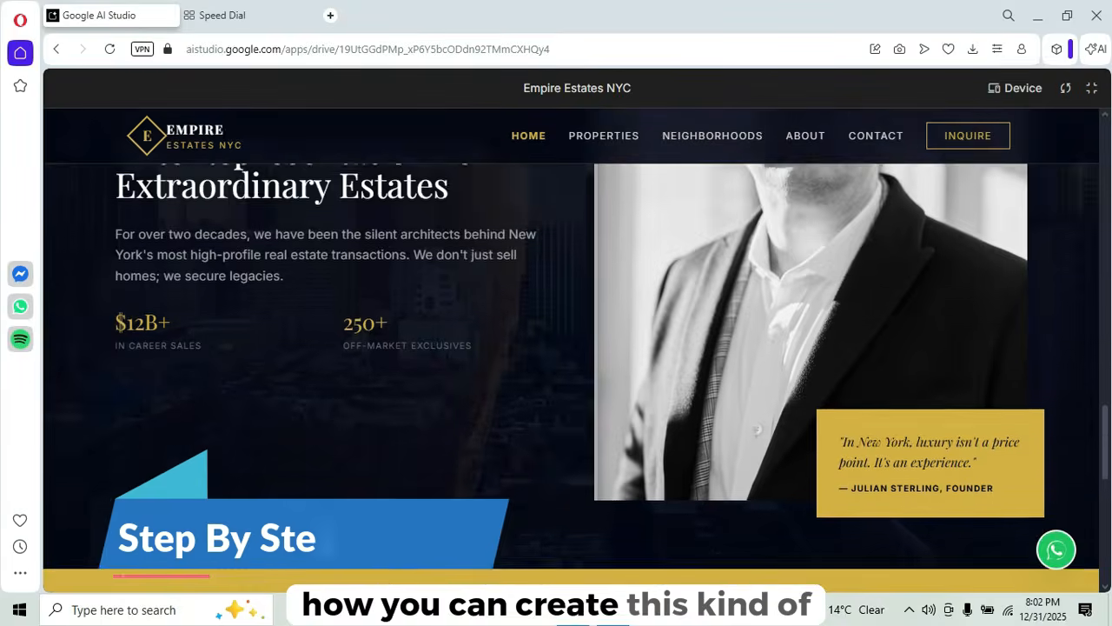
pyautogui.scroll(-2, 571, 348)
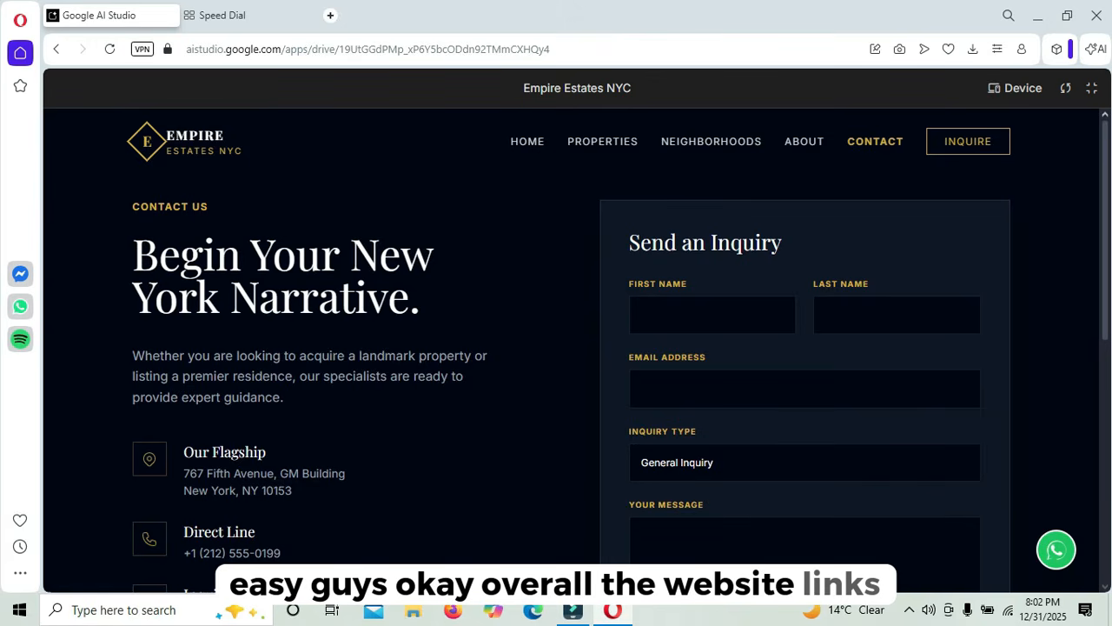
# - Browse the Properties listings and the Sky-High Penthouse at Central Park South page
pyautogui.click(602, 141)
pyautogui.scroll(-2, 571, 350)
pyautogui.scroll(2, 571, 350)
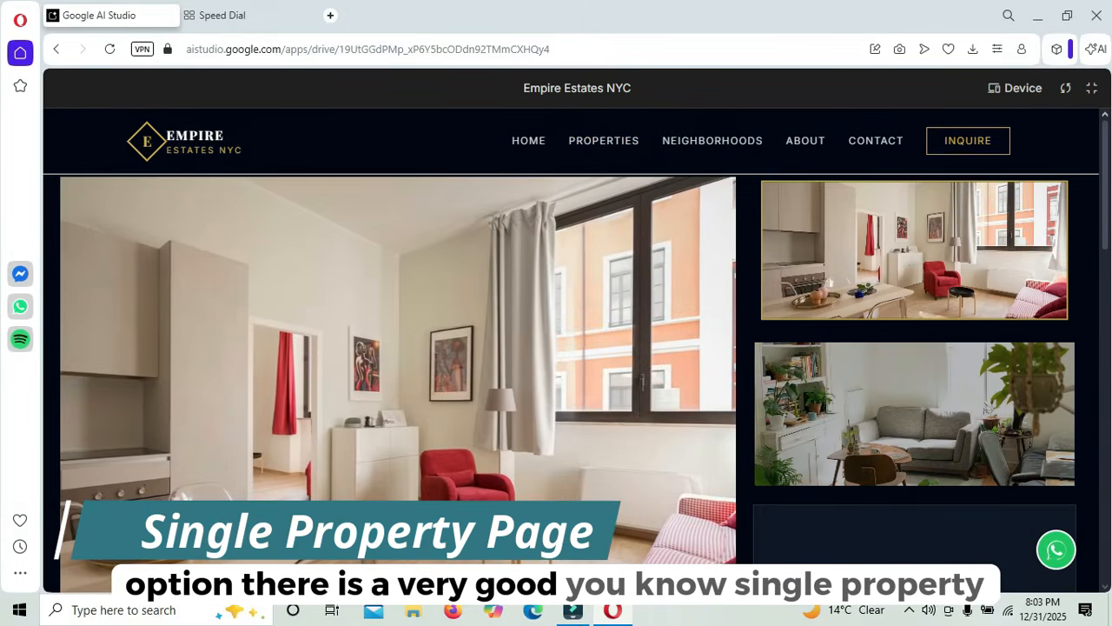
pyautogui.scroll(-5, 571, 347)
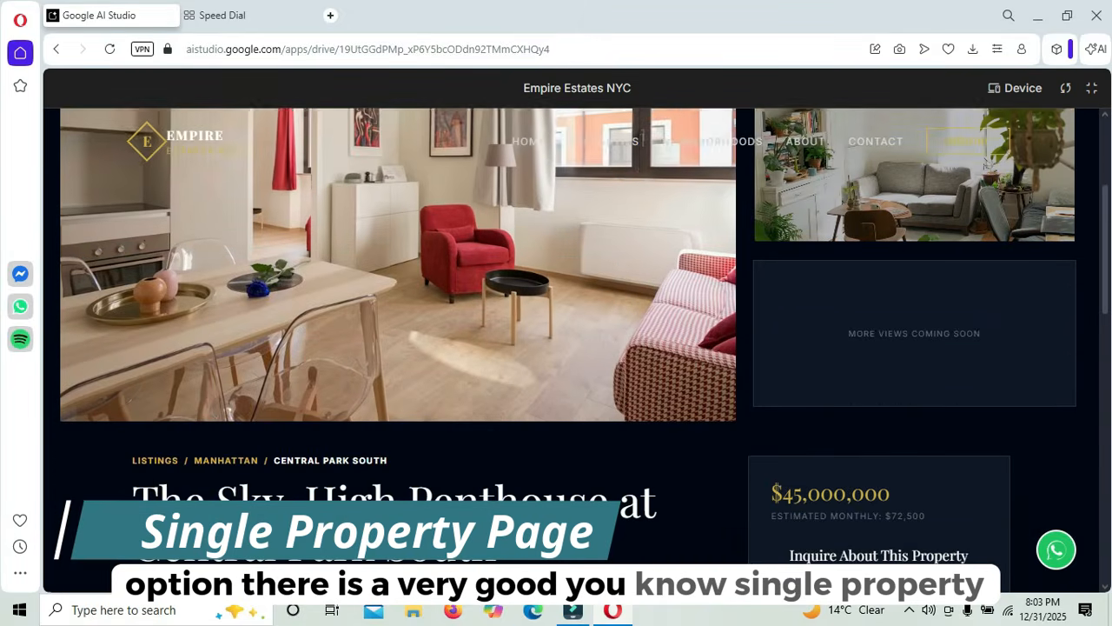
pyautogui.scroll(-4, 535, 347)
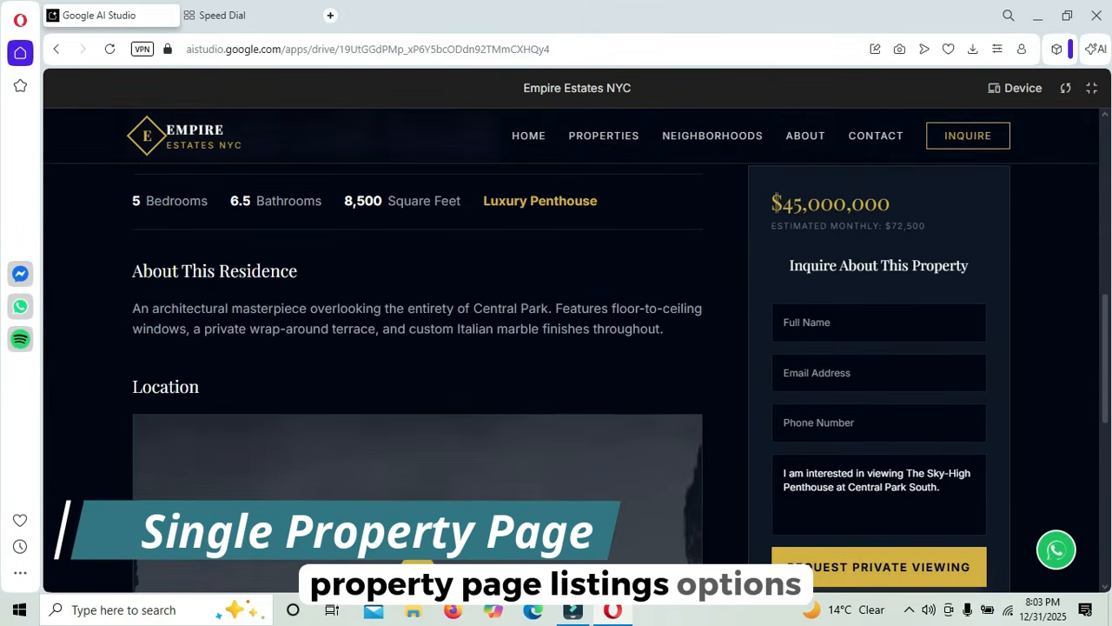
pyautogui.scroll(3, 535, 347)
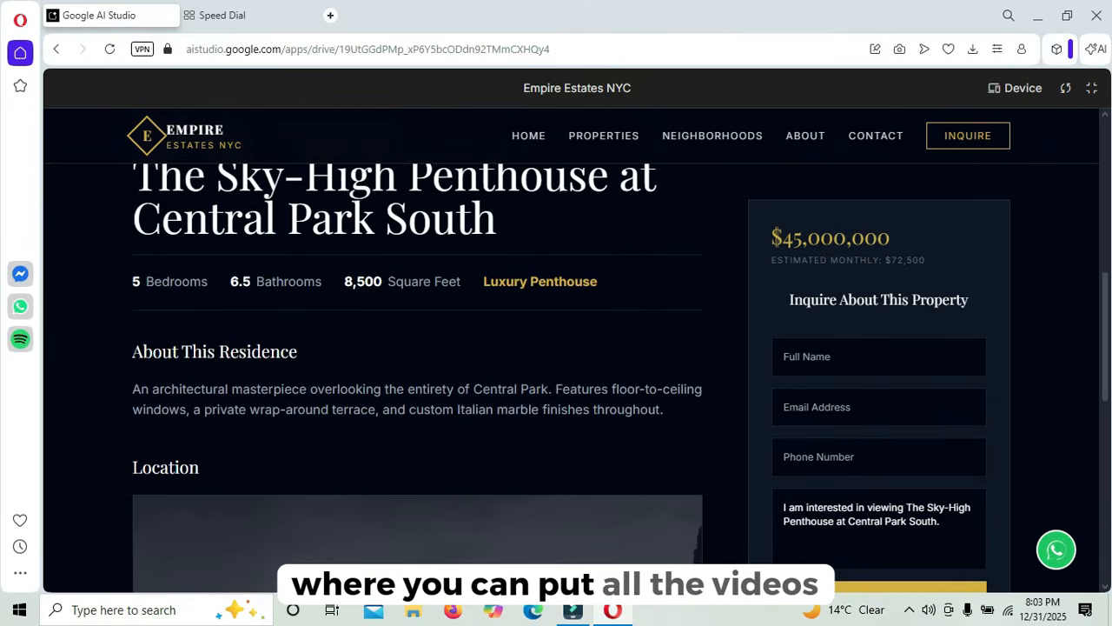
pyautogui.scroll(-2, 535, 348)
pyautogui.scroll(5, 536, 347)
pyautogui.scroll(3, 535, 348)
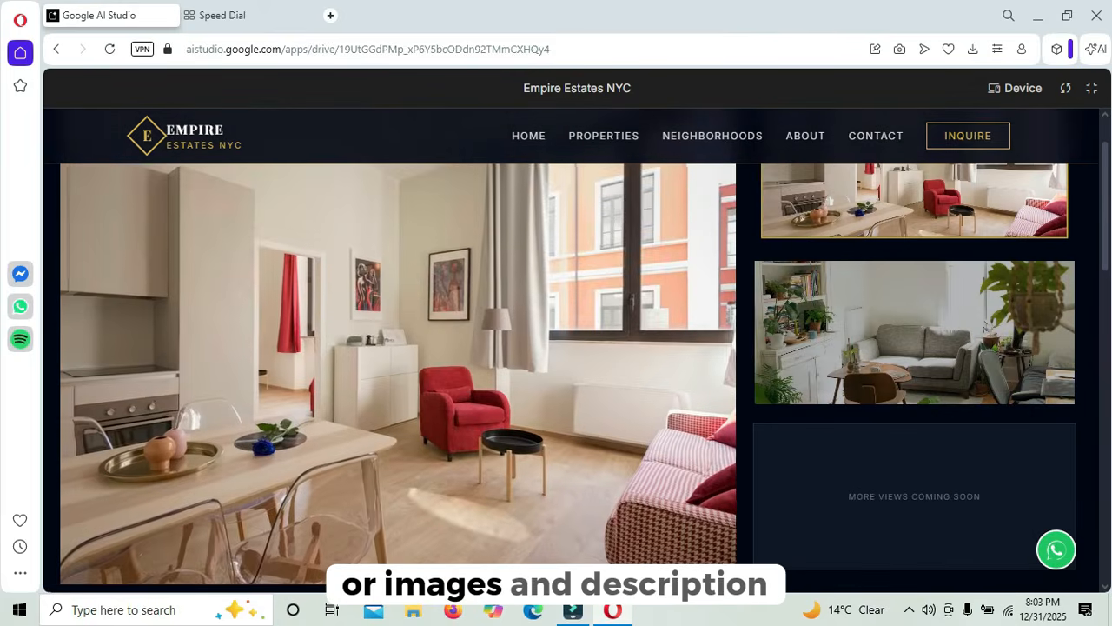
pyautogui.scroll(-4, 536, 347)
pyautogui.scroll(-3, 535, 348)
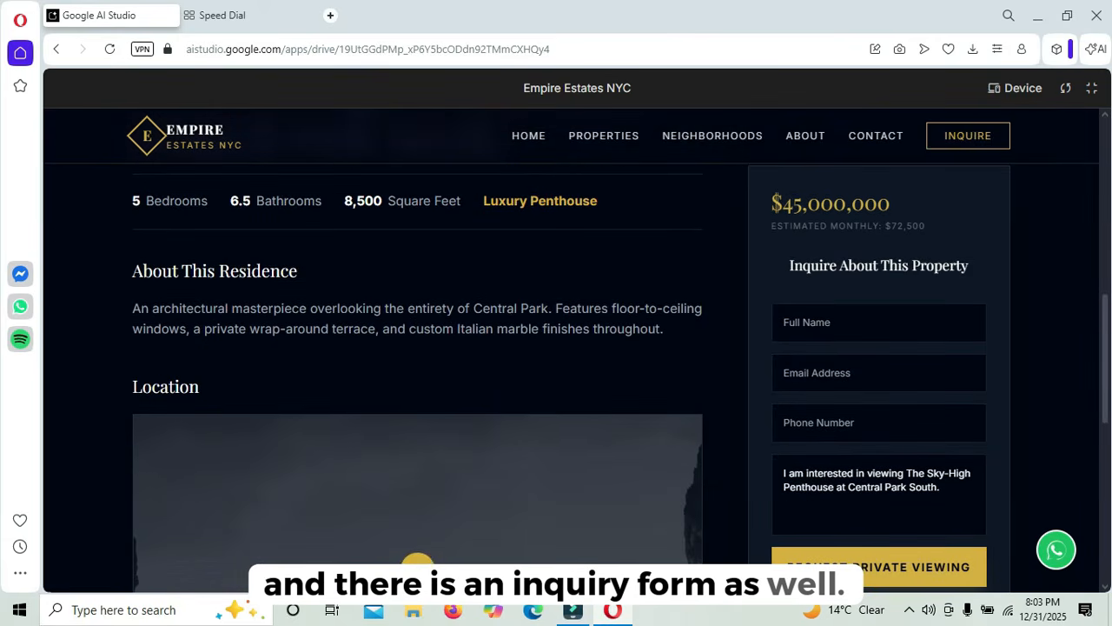
pyautogui.scroll(5, 417, 563)
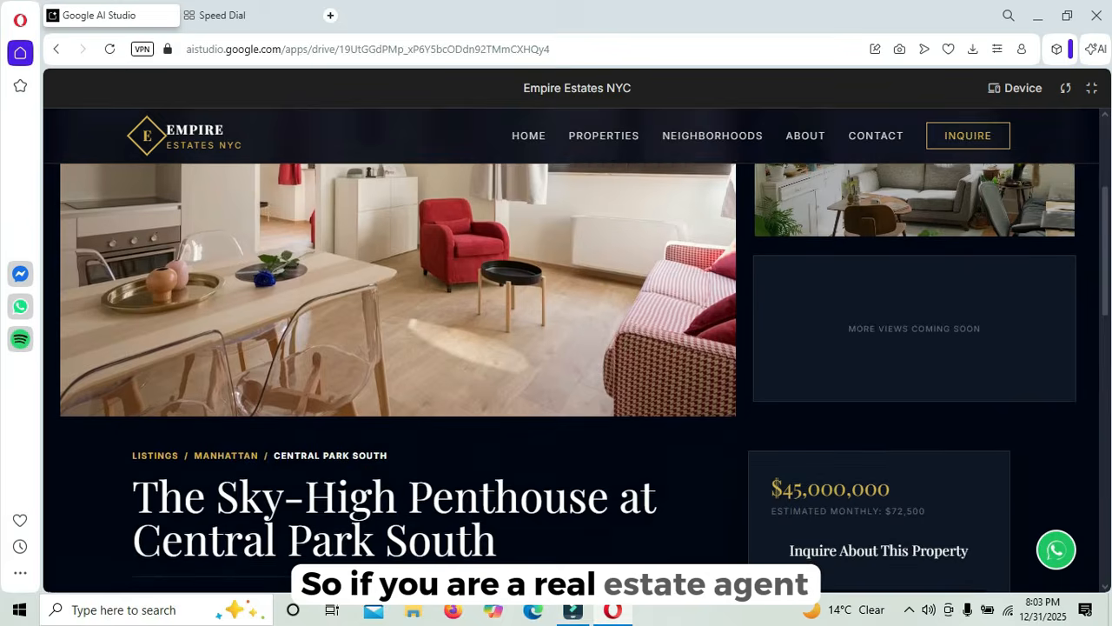
pyautogui.scroll(3, 398, 373)
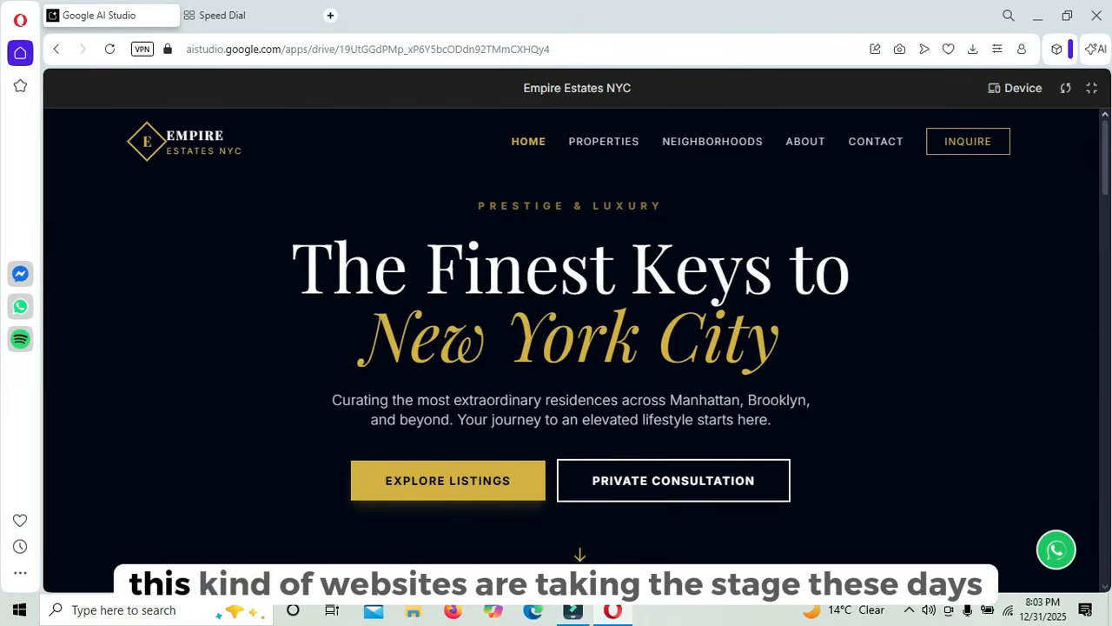
# - Scroll through the remaining home page sections of the Empire Estates NYC preview
pyautogui.scroll(-2, 571, 347)
pyautogui.scroll(2, 570, 348)
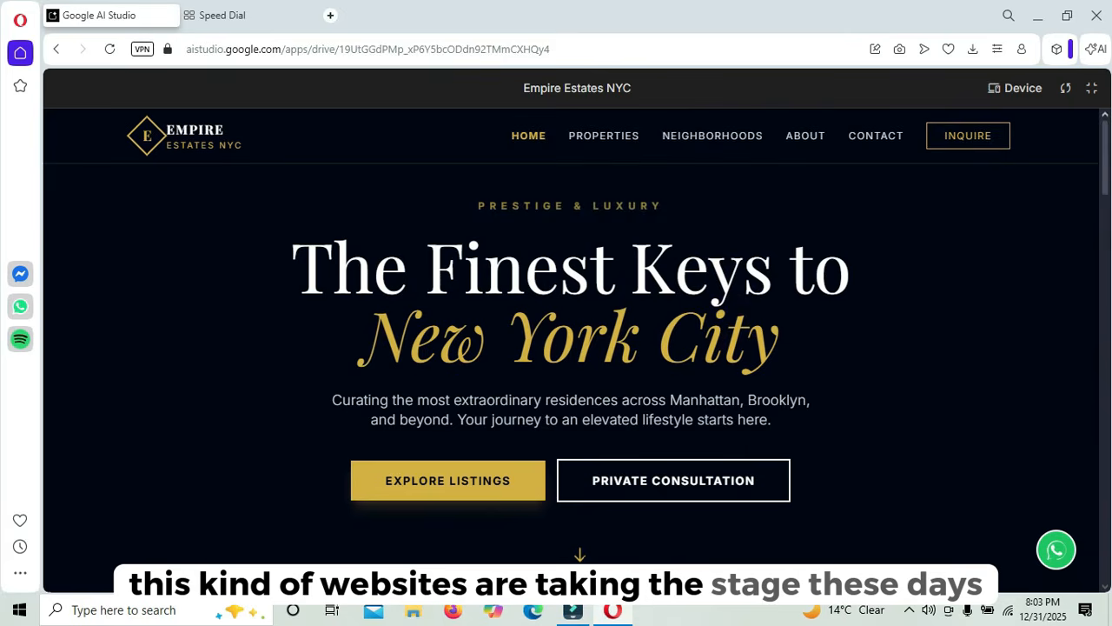
pyautogui.scroll(-4, 571, 348)
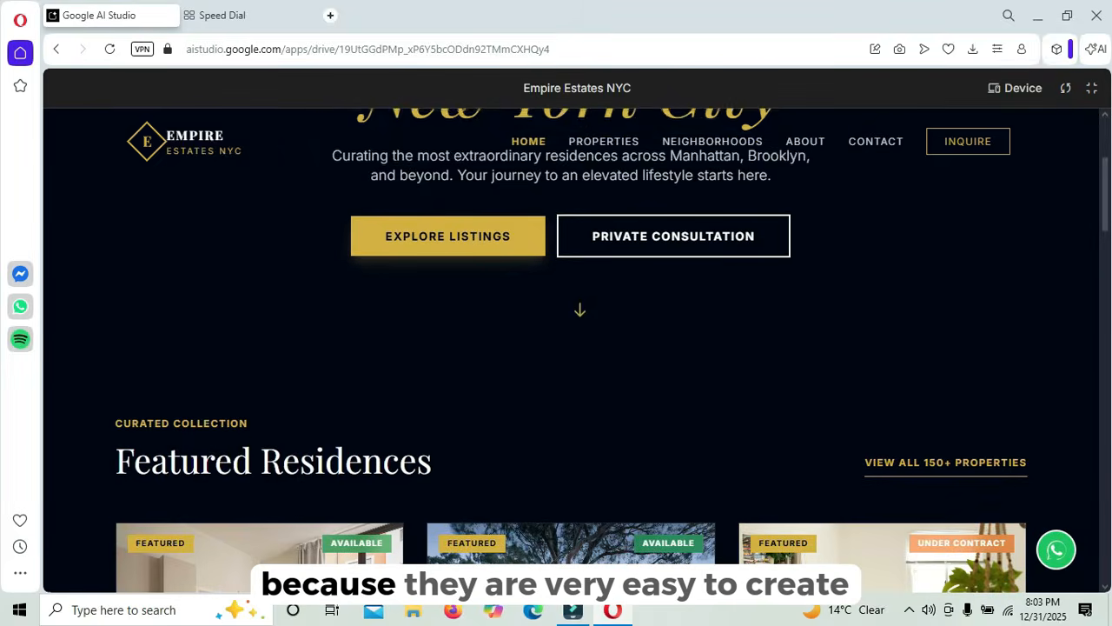
pyautogui.scroll(3, 571, 348)
pyautogui.scroll(1, 571, 348)
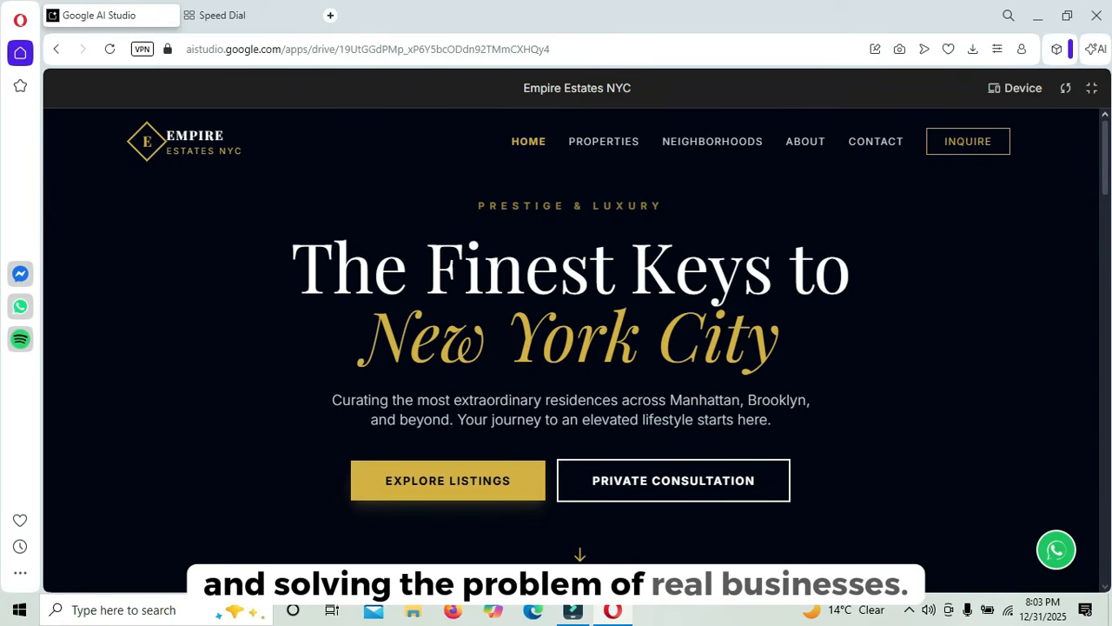
pyautogui.scroll(-8, 570, 347)
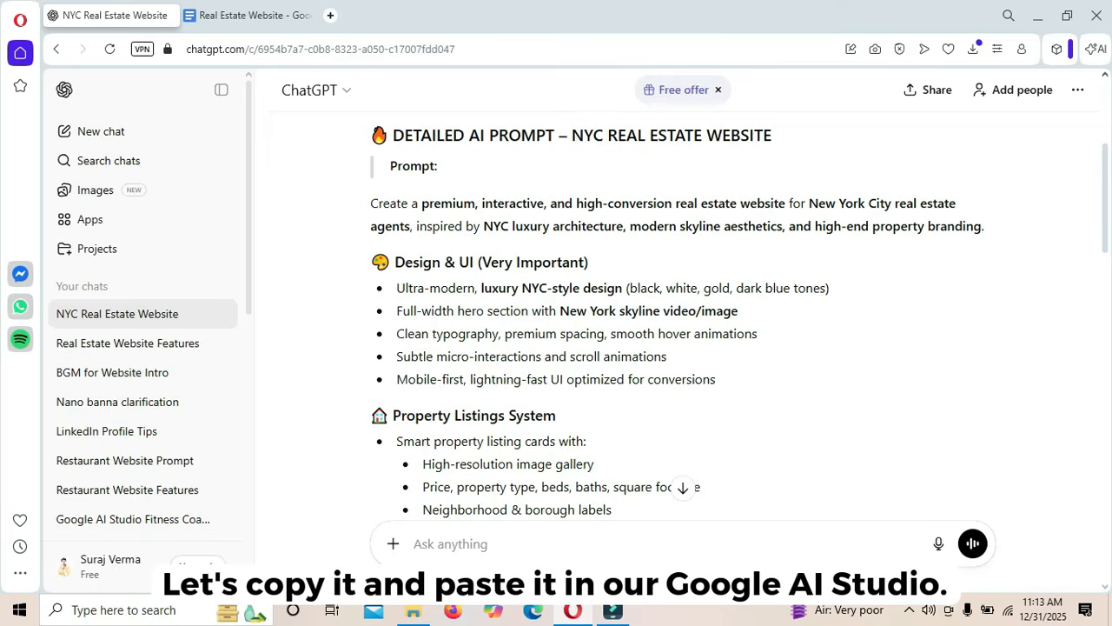
# - Select and copy the entire NYC real estate website prompt in ChatGPT
pyautogui.scroll(-13, 543, 448)
pyautogui.moveTo(371, 203); pyautogui.dragTo(670, 423)
pyautogui.hotkey('ctrl', 'c')
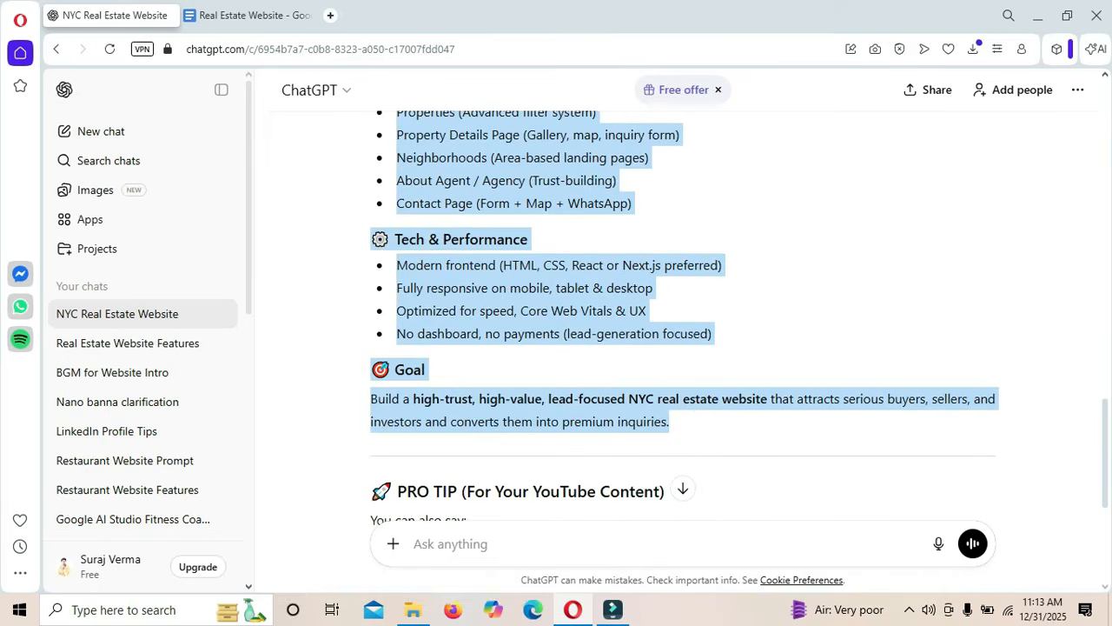
# - Search for Google AI Studio in a new tab and open its Build page
pyautogui.hotkey('ctrl', 't')
pyautogui.write('goog')
pyautogui.press('Return')
pyautogui.click(250, 251)
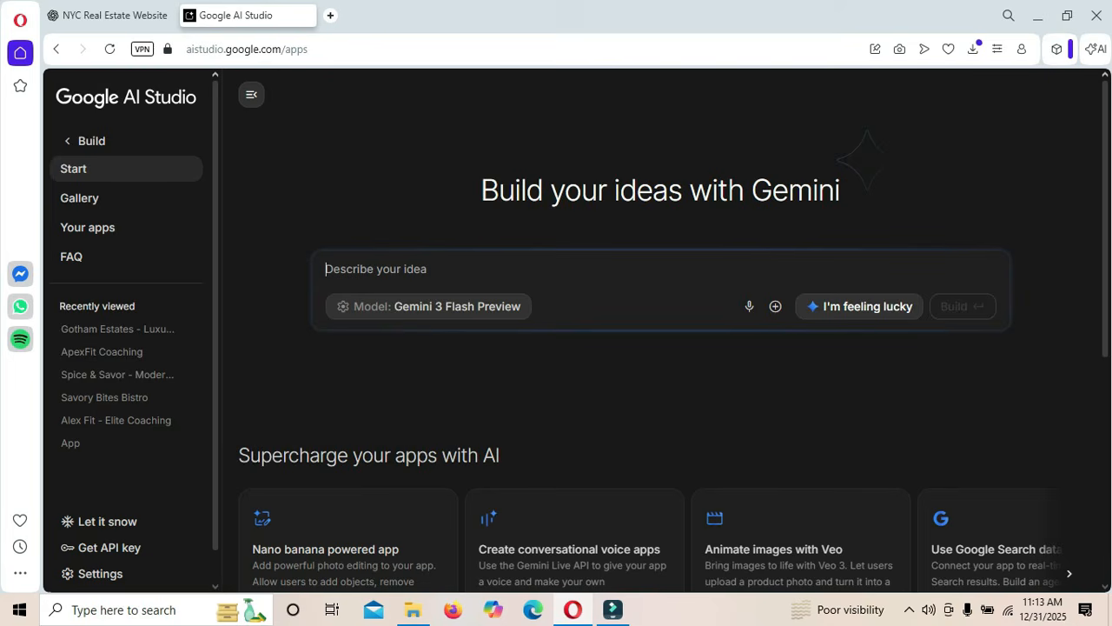
# - Paste the NYC real estate prompt as the app idea and build it
pyautogui.hotkey('ctrl', 'v')
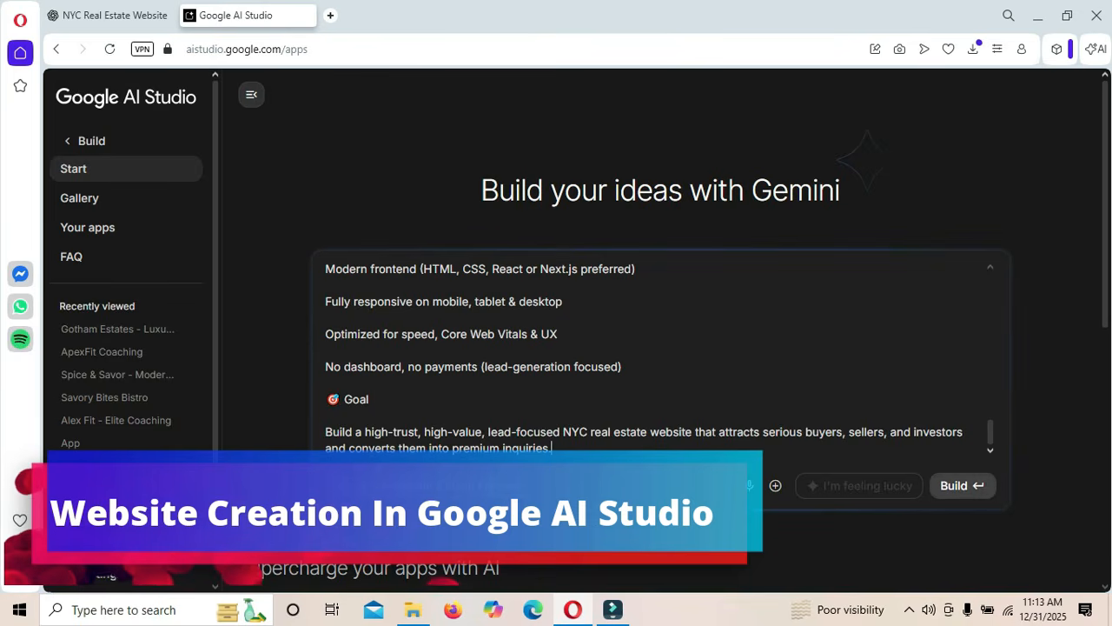
pyautogui.click(962, 485)
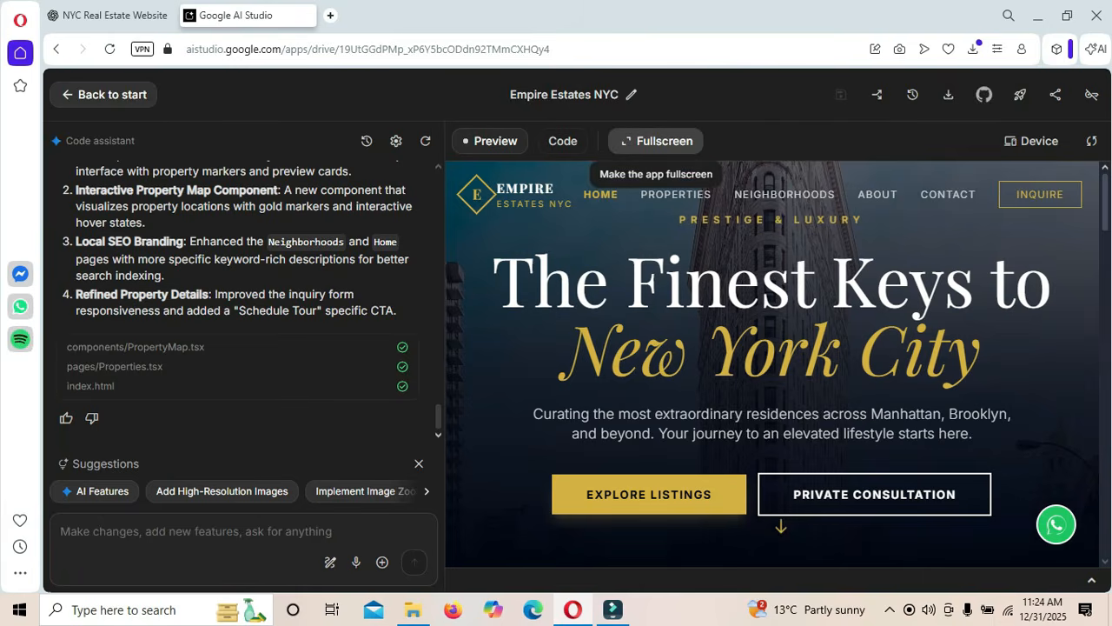
# - View the generated estate site full screen and scroll through its home page
pyautogui.click(656, 141)
pyautogui.scroll(-3, 720, 141)
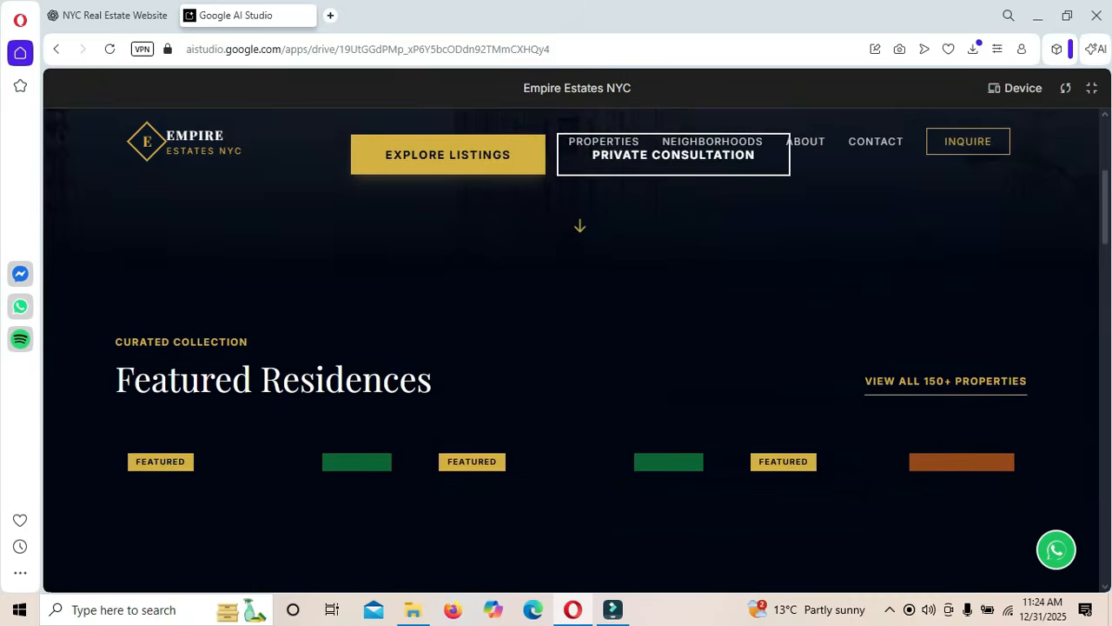
pyautogui.scroll(-1, 571, 348)
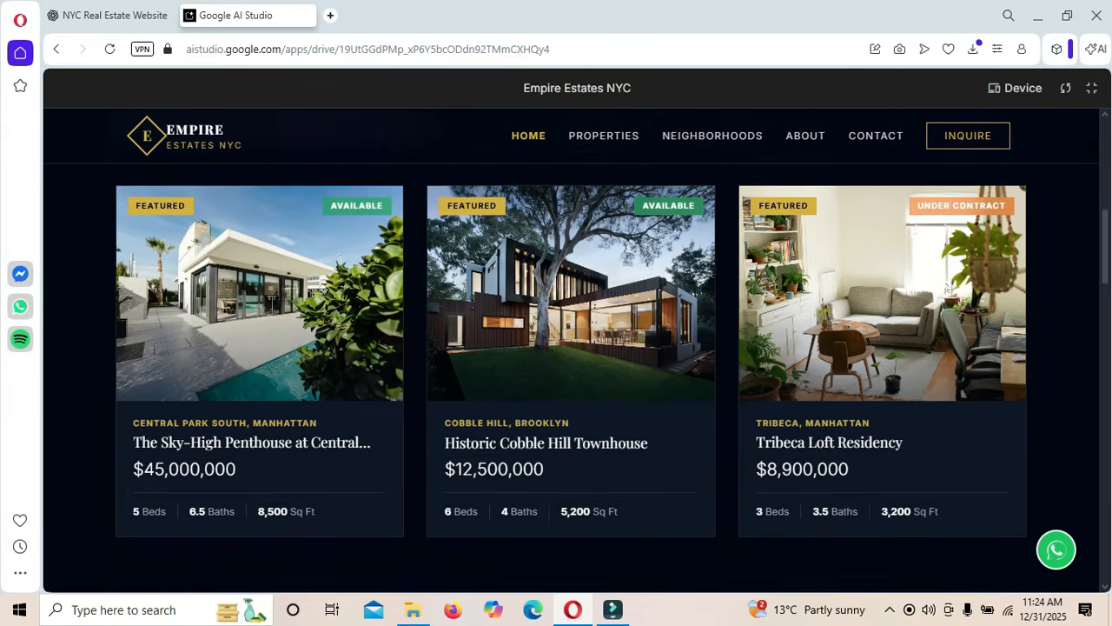
pyautogui.scroll(2, 572, 347)
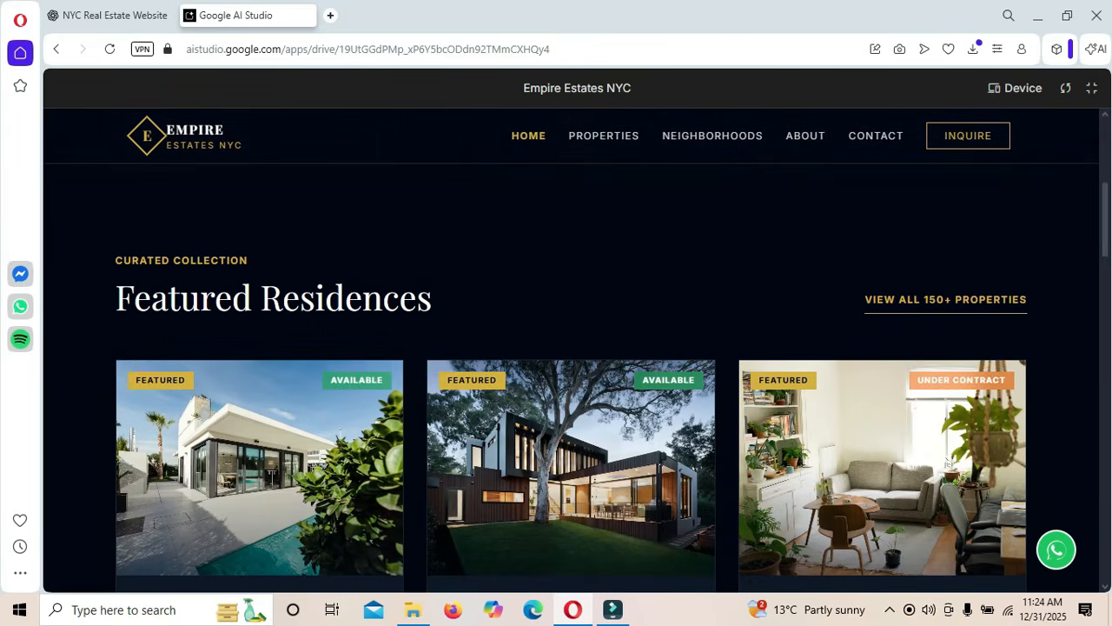
pyautogui.scroll(-7, 572, 347)
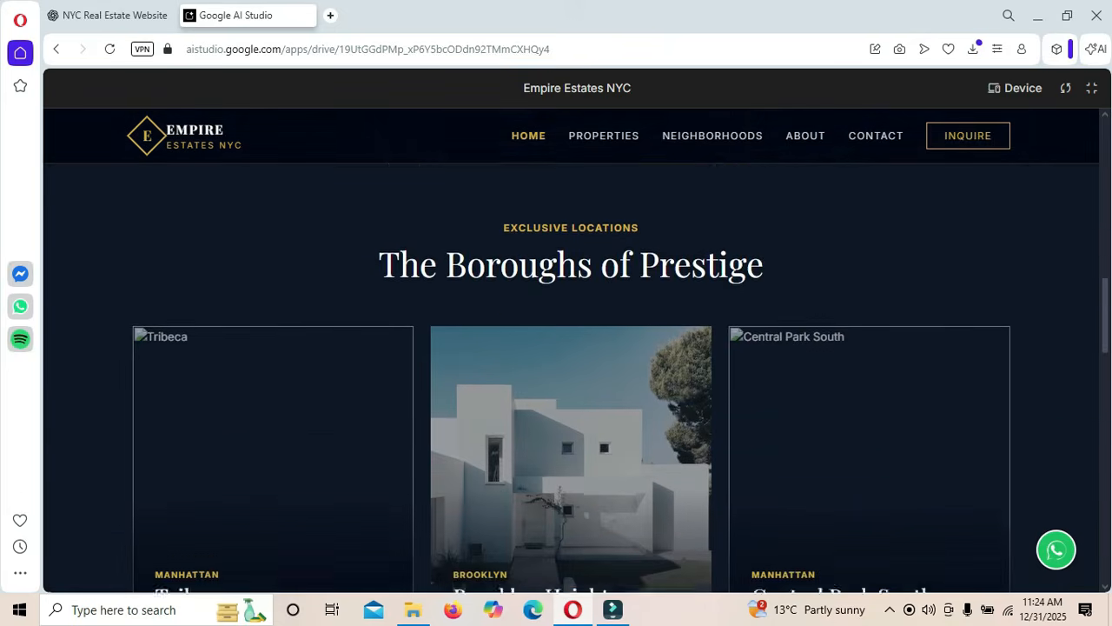
pyautogui.scroll(-2, 571, 348)
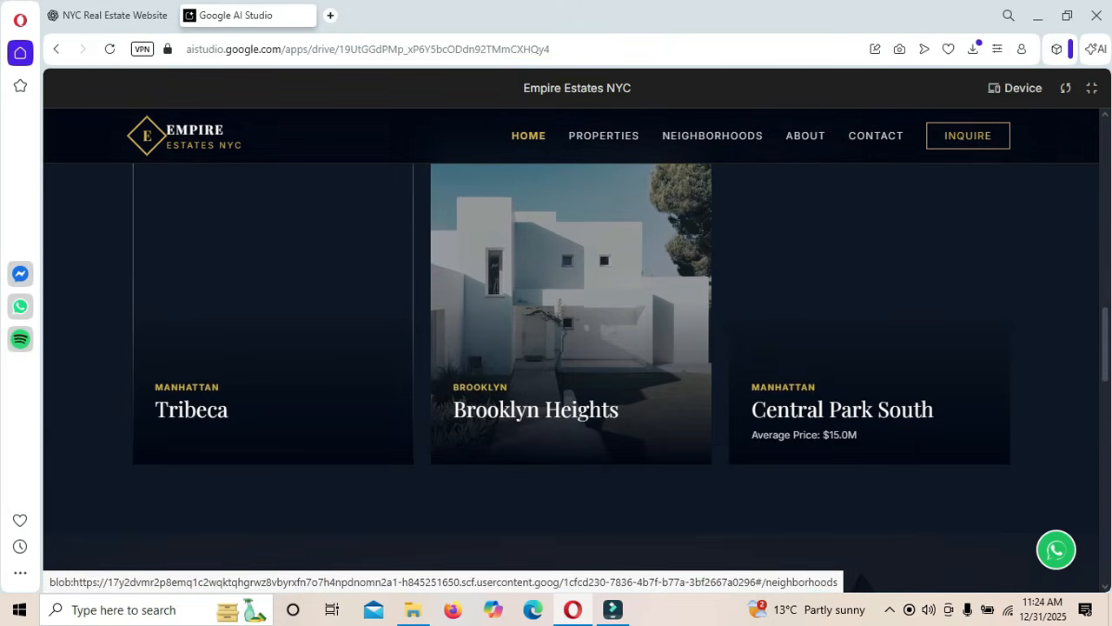
pyautogui.scroll(2, 869, 365)
pyautogui.scroll(-3, 869, 365)
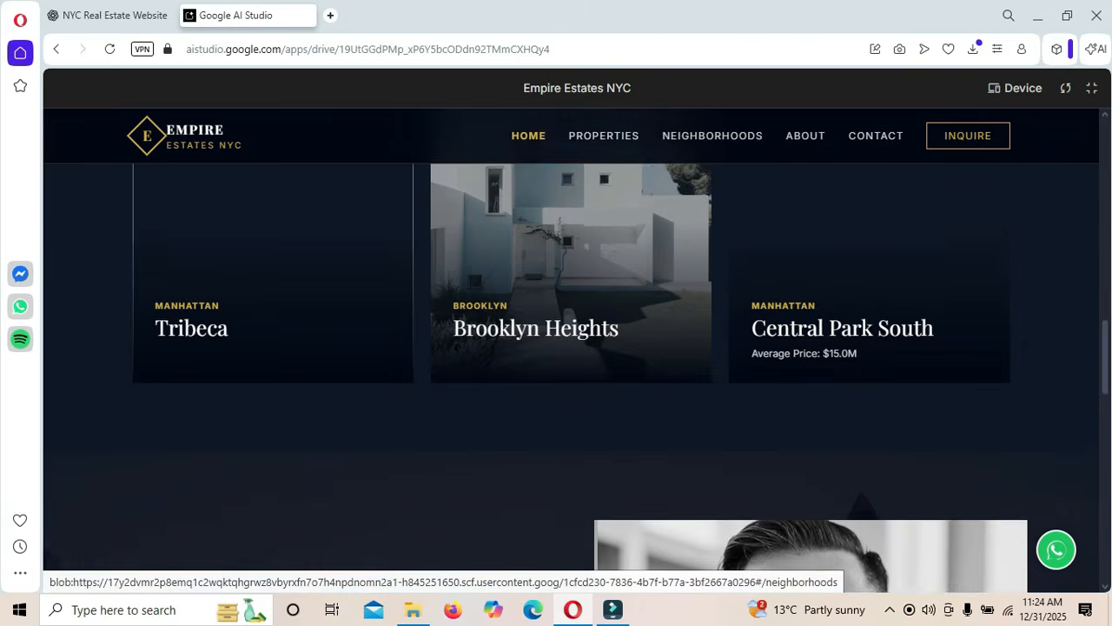
pyautogui.scroll(-4, 869, 365)
pyautogui.scroll(-4, 571, 378)
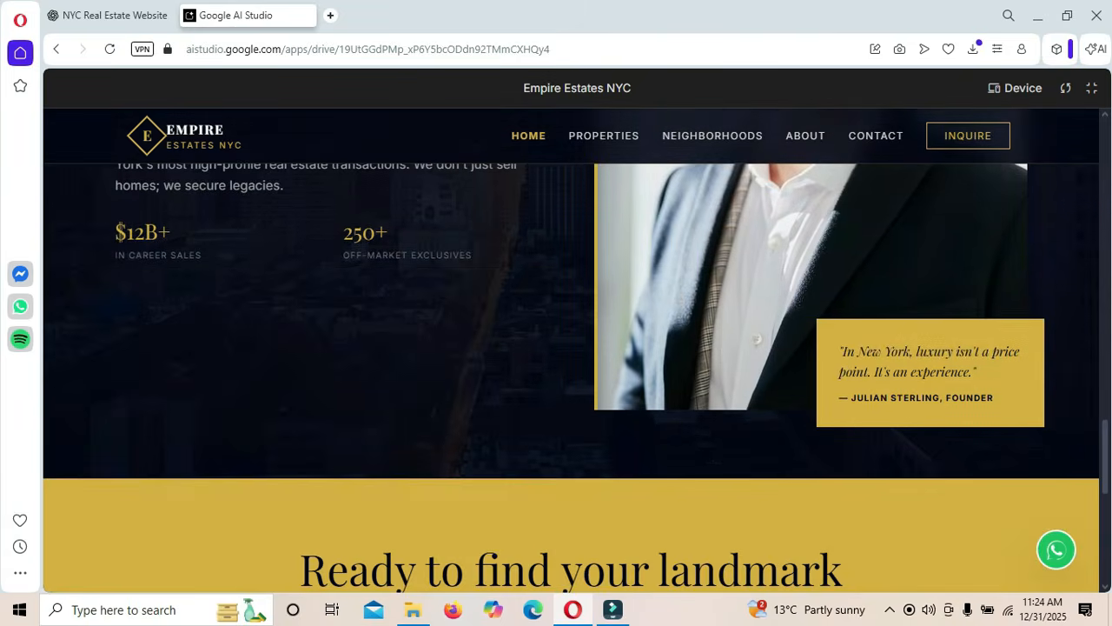
pyautogui.scroll(6, 571, 378)
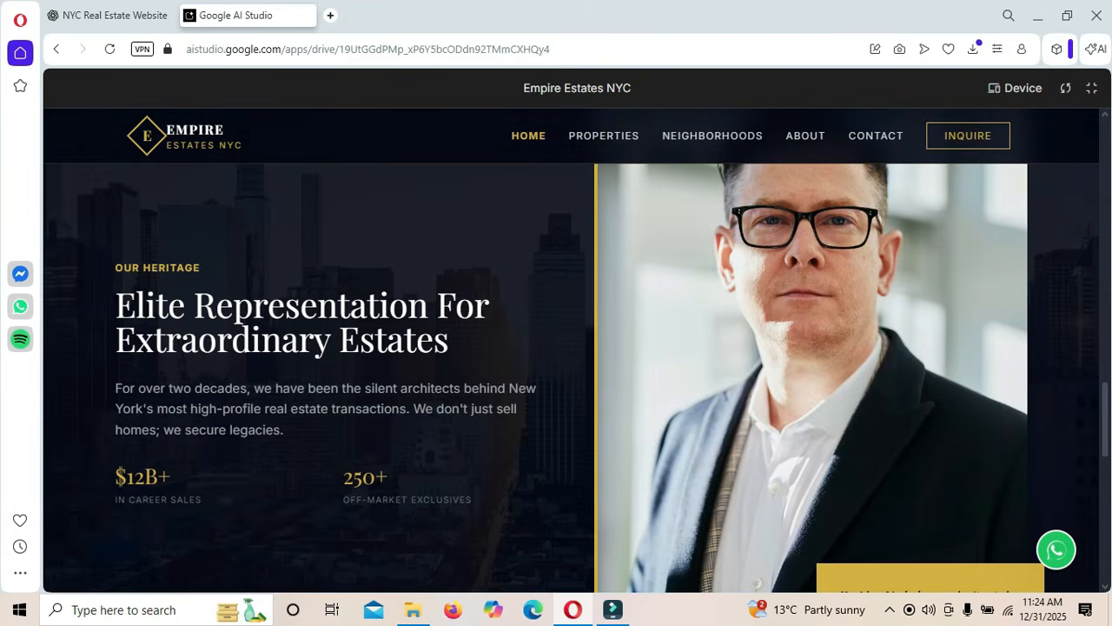
pyautogui.scroll(-2, 571, 378)
pyautogui.scroll(2, 571, 378)
pyautogui.scroll(-2, 571, 378)
pyautogui.scroll(-8, 571, 378)
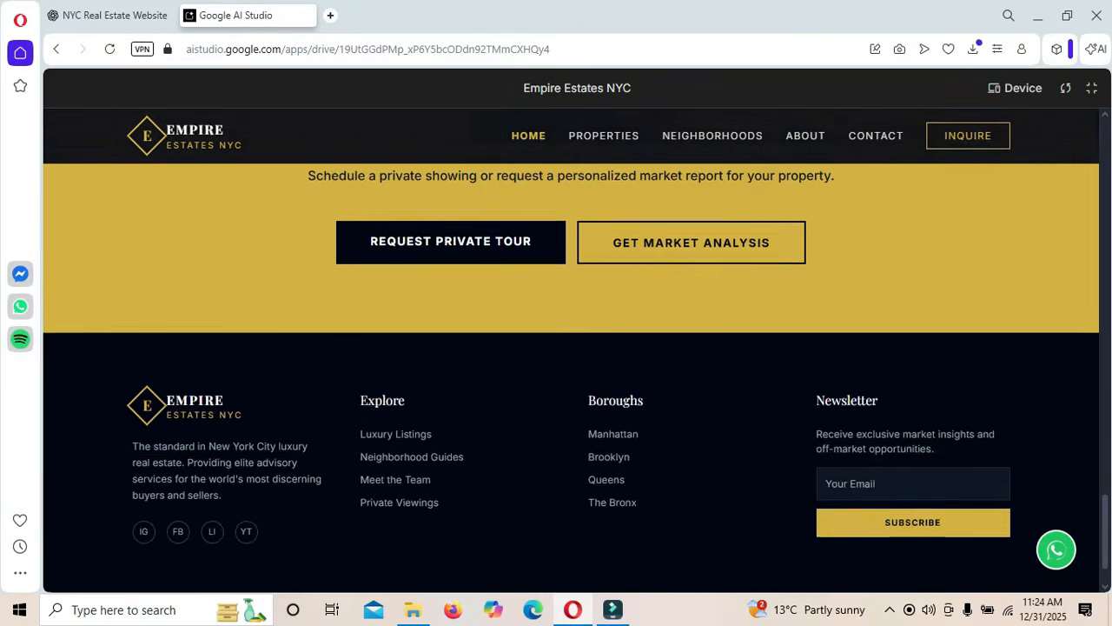
pyautogui.scroll(2, 571, 378)
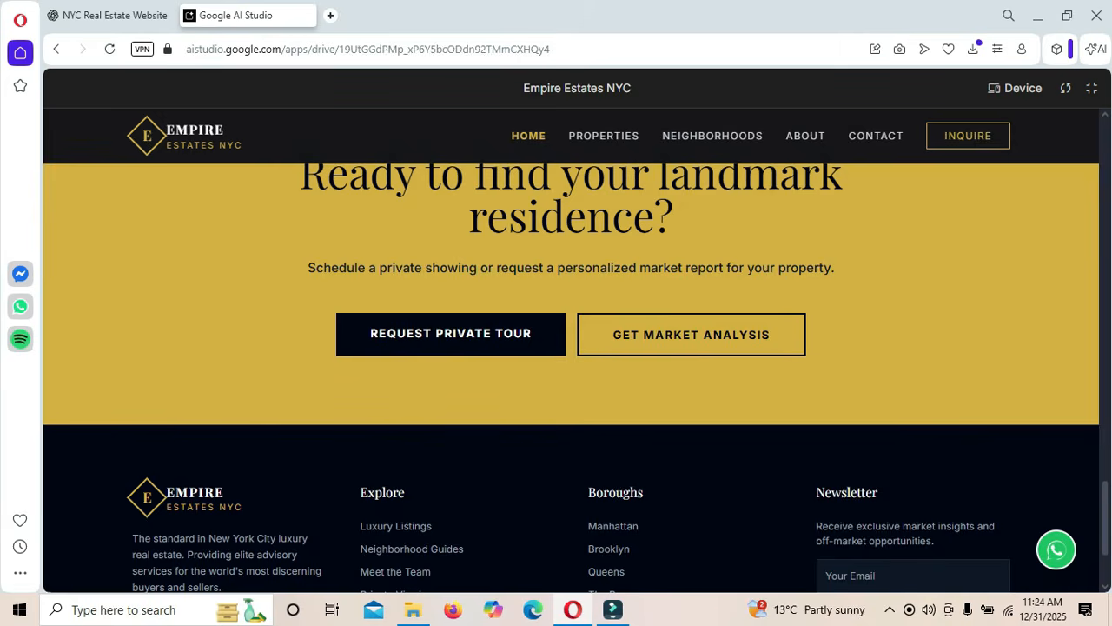
pyautogui.scroll(10, 571, 378)
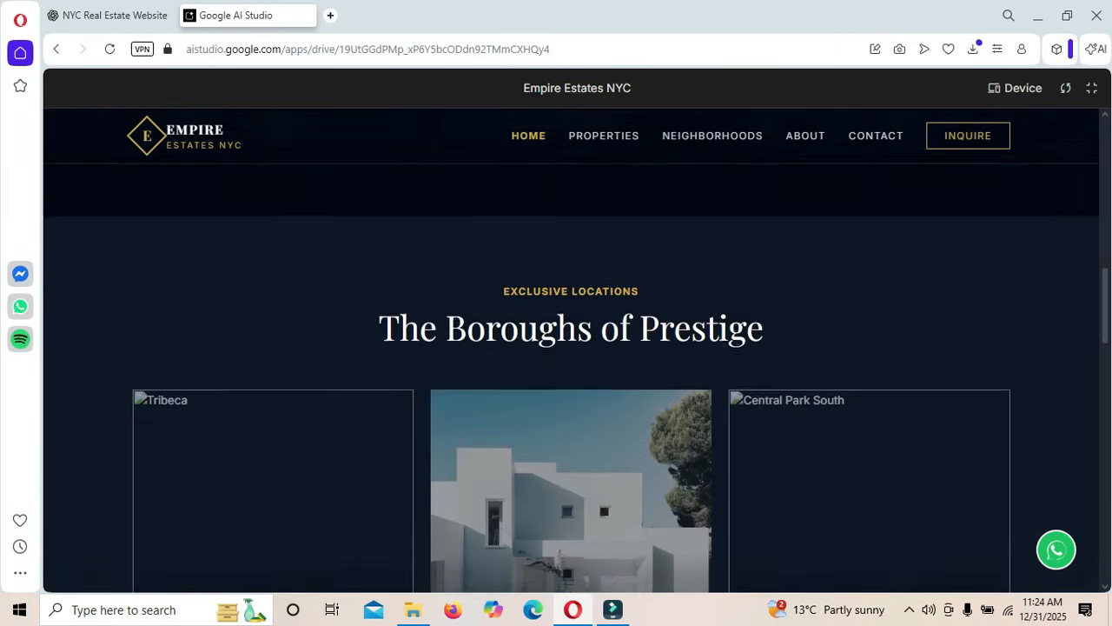
pyautogui.scroll(10, 571, 378)
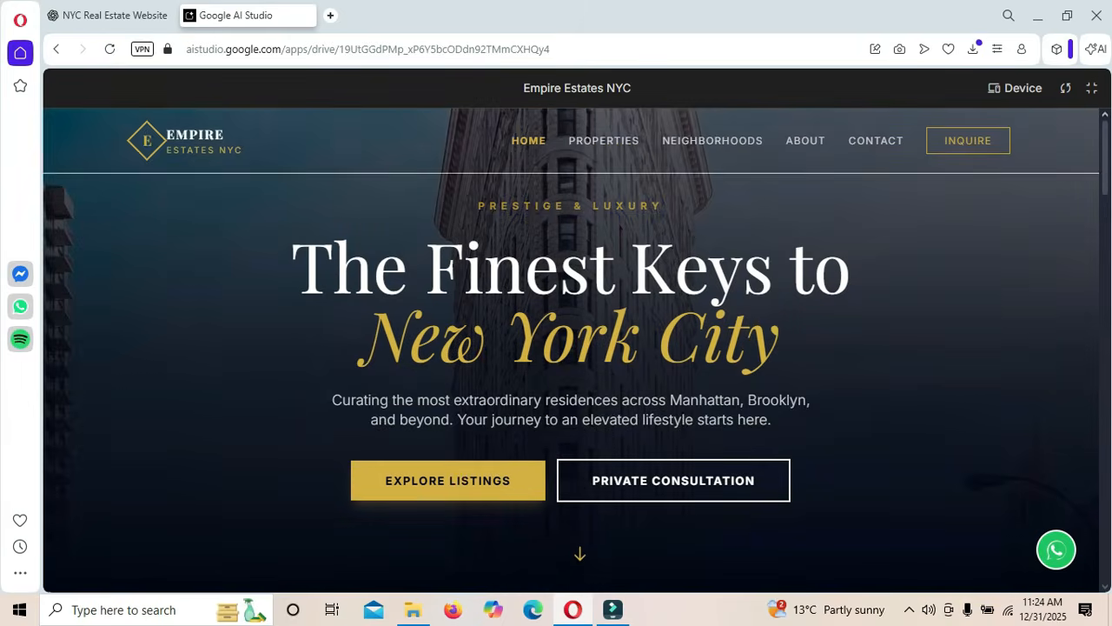
pyautogui.scroll(-6, 571, 378)
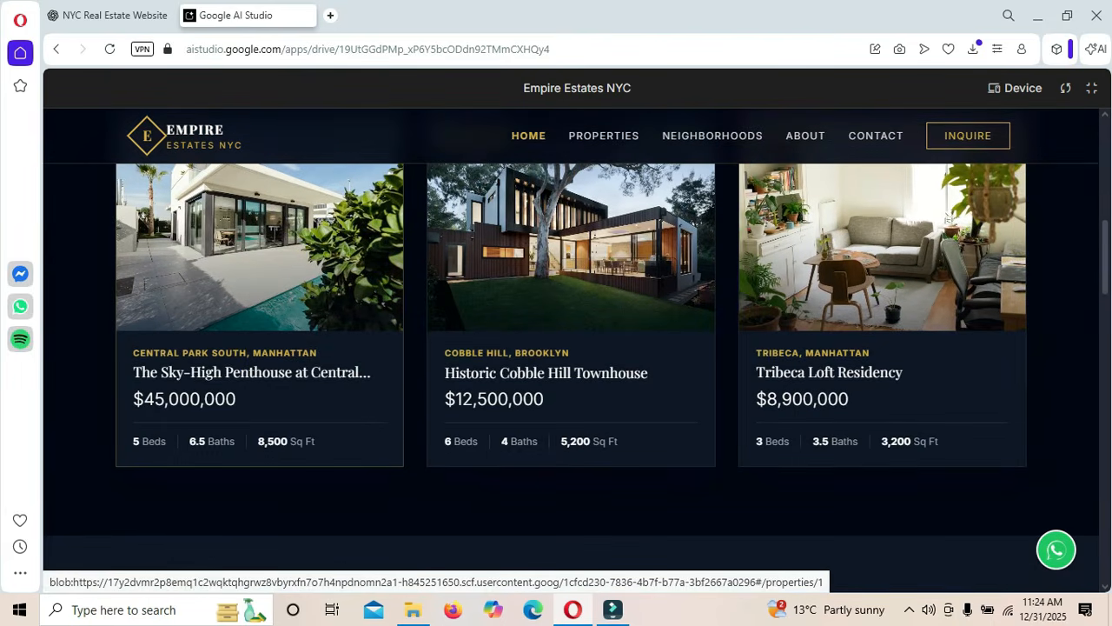
# - Open the Sky-High Penthouse listing and review its $45,000,000 detail page
pyautogui.click(260, 348)
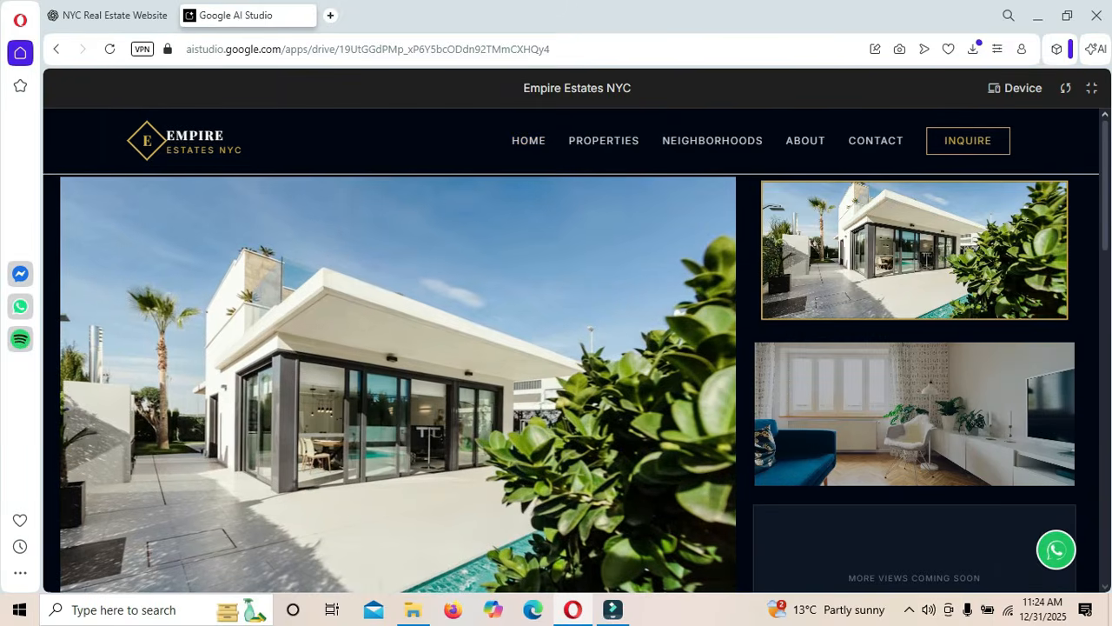
pyautogui.scroll(-3, 571, 350)
pyautogui.scroll(-4, 571, 378)
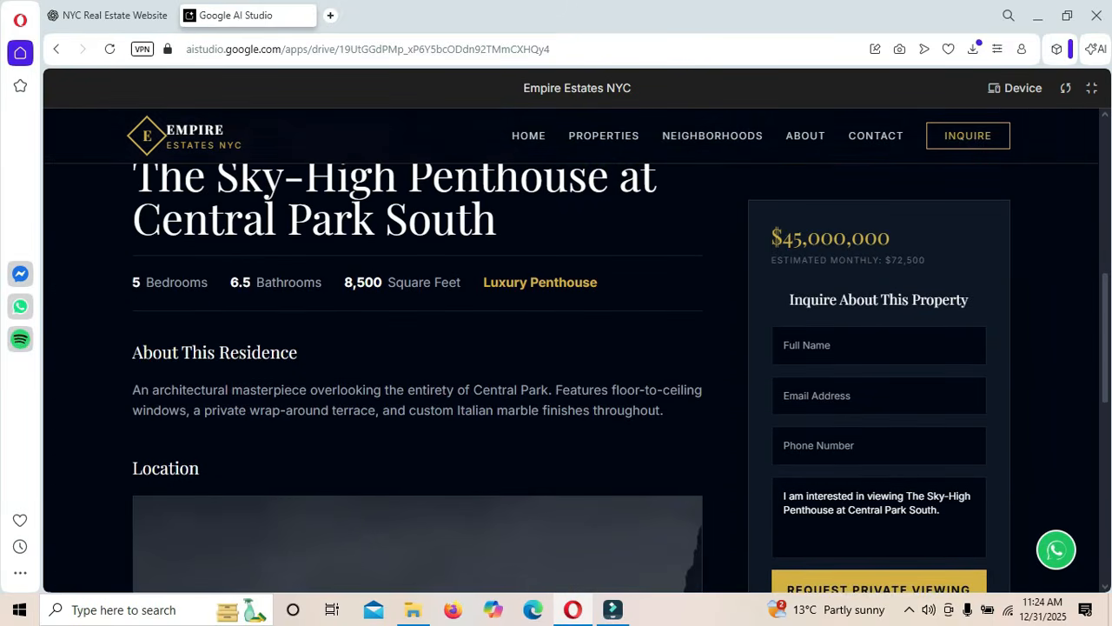
pyautogui.scroll(-3, 571, 378)
pyautogui.scroll(-4, 571, 378)
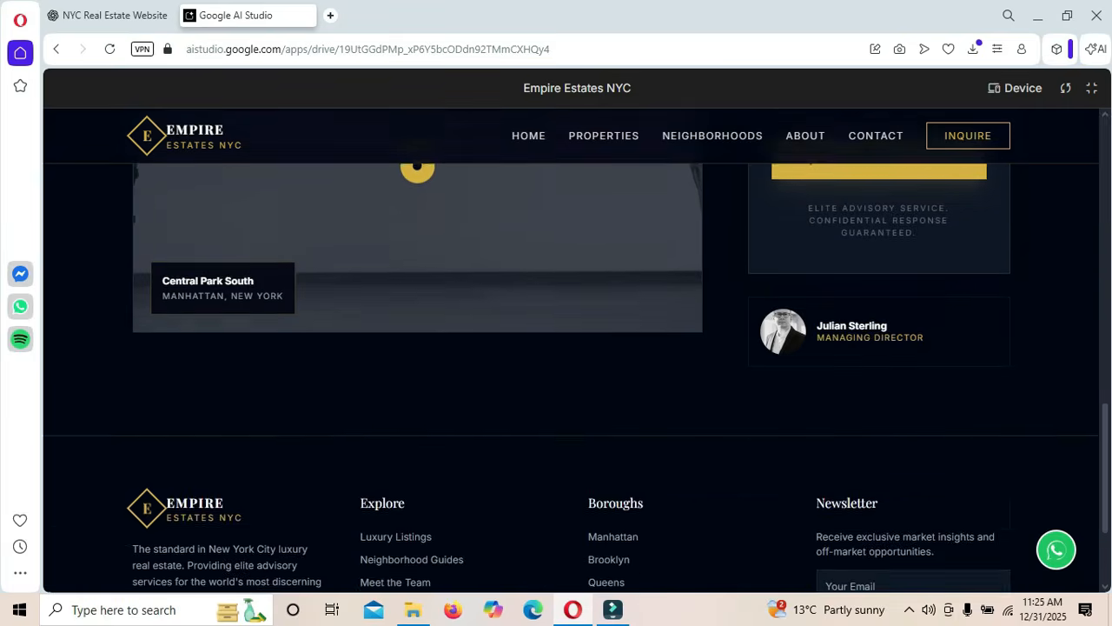
pyautogui.scroll(10, 571, 378)
pyautogui.scroll(2, 571, 378)
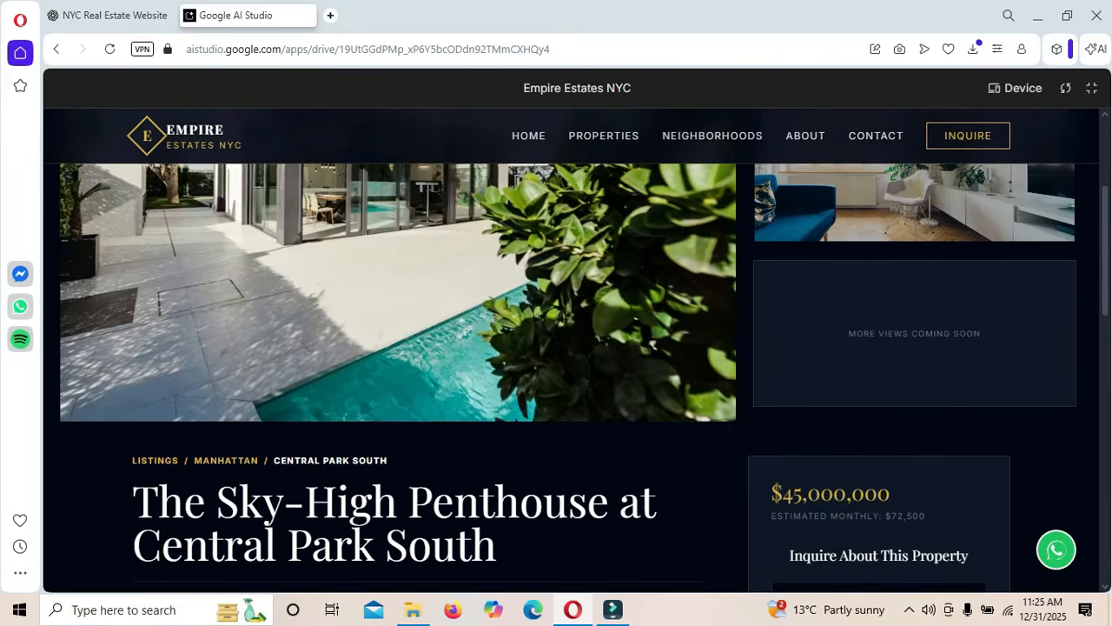
pyautogui.scroll(-2, 571, 378)
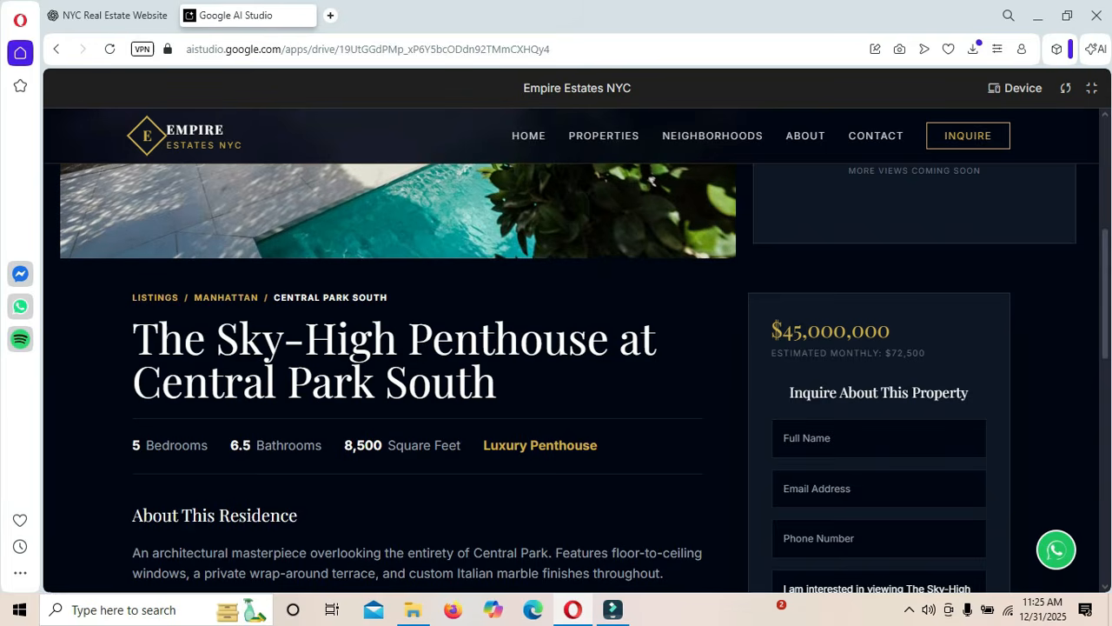
pyautogui.scroll(-10, 570, 378)
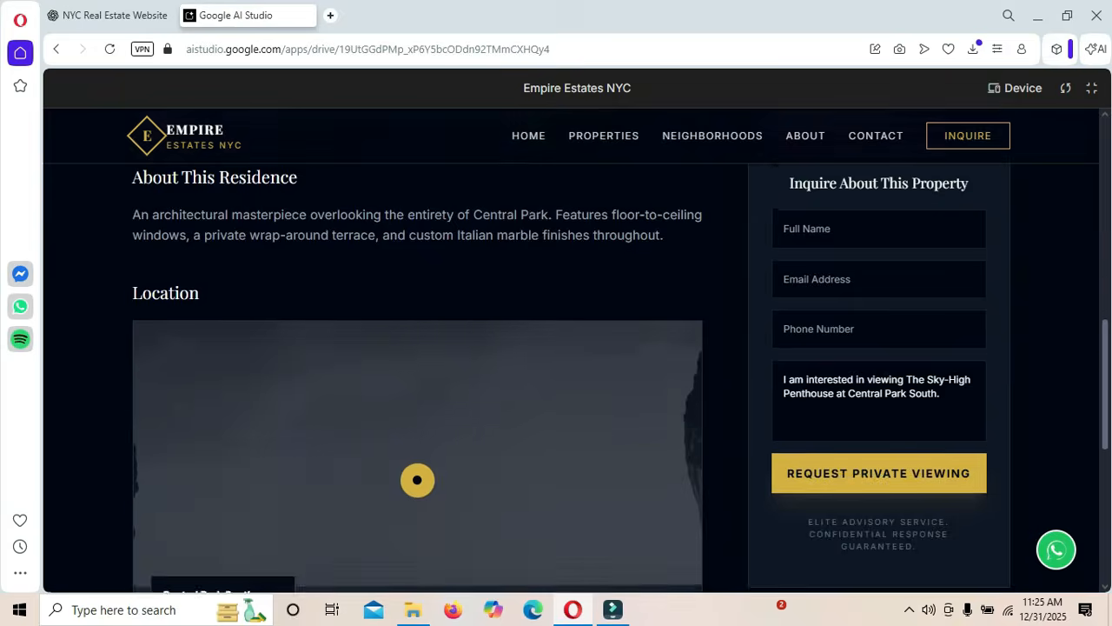
pyautogui.scroll(12, 571, 378)
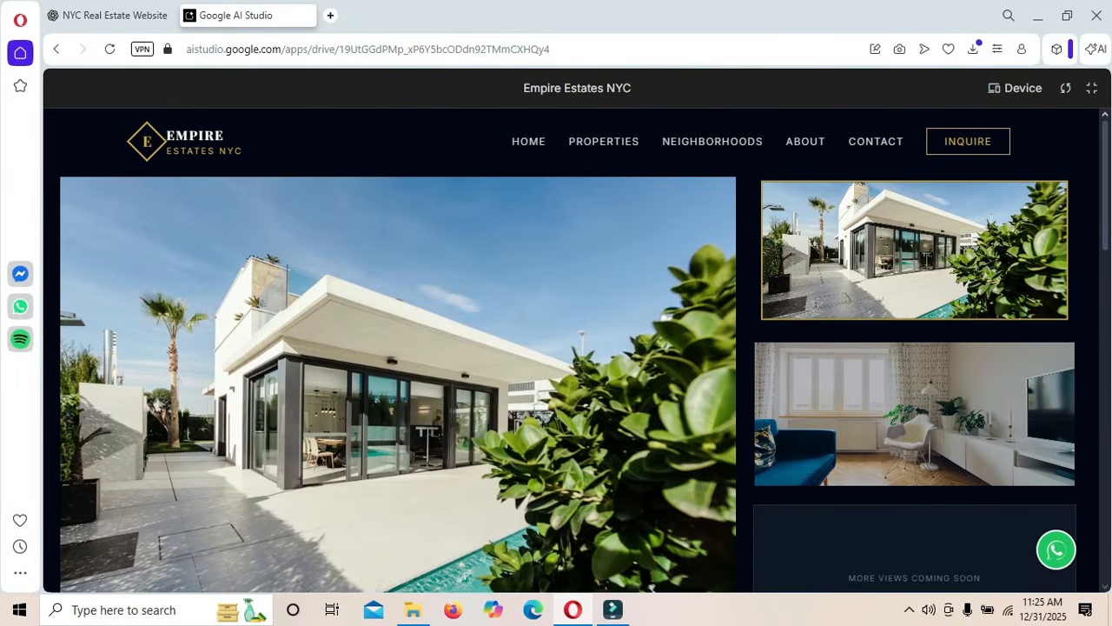
# - Browse the preview's Neighborhoods page
pyautogui.click(730, 137)
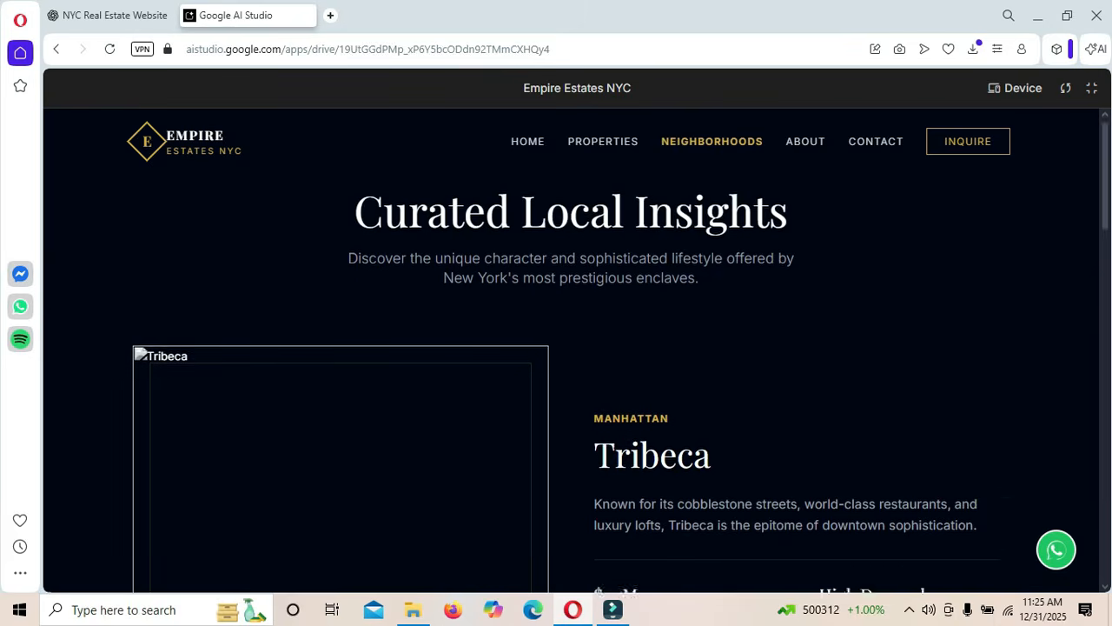
pyautogui.scroll(-10, 571, 378)
pyautogui.scroll(-5, 571, 378)
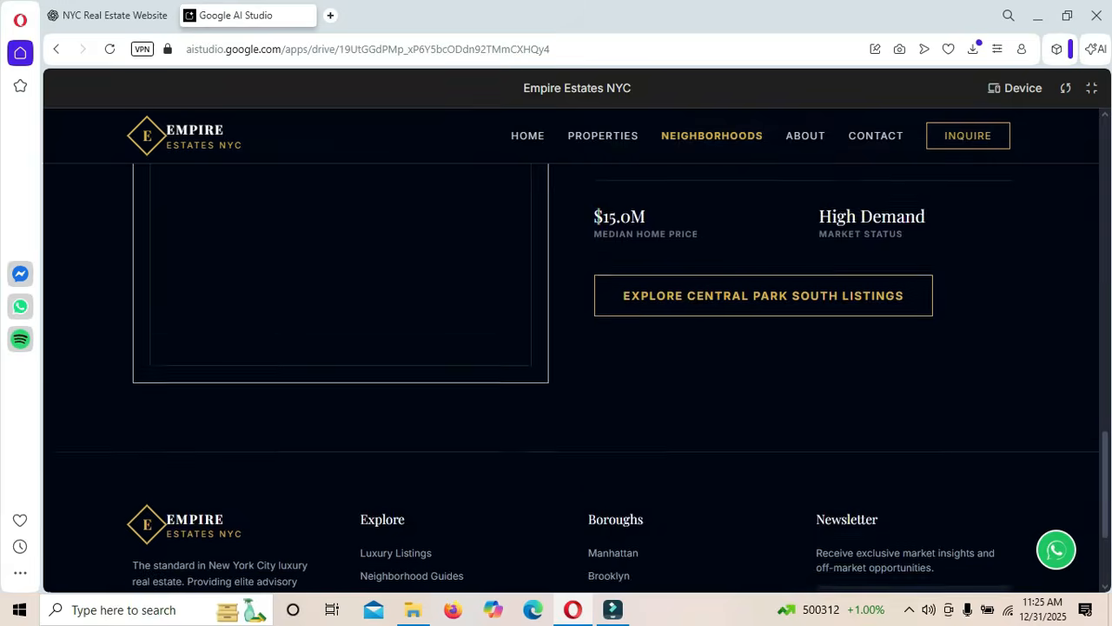
pyautogui.scroll(5, 571, 378)
pyautogui.scroll(10, 598, 410)
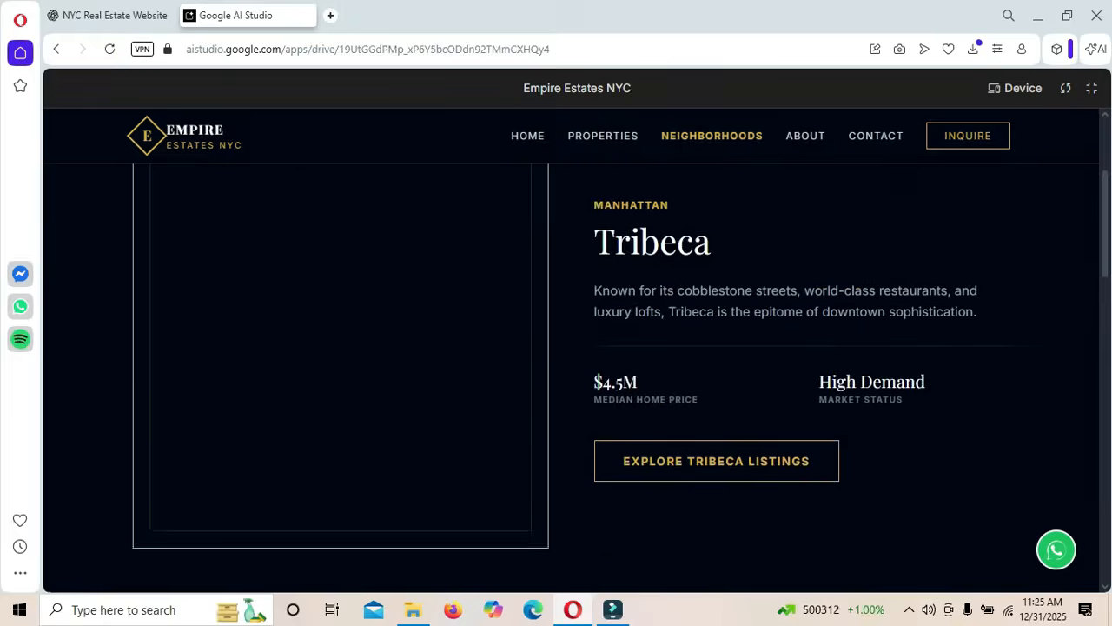
# - Browse the About page, then go to the Contact page with its inquiry form
pyautogui.click(805, 137)
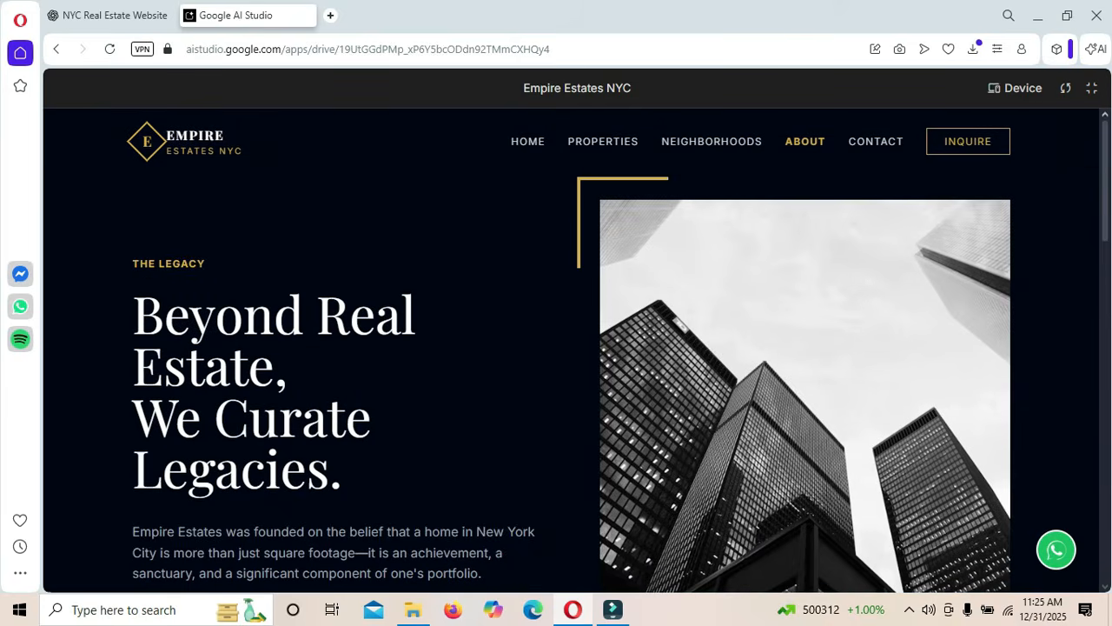
pyautogui.scroll(-6, 571, 350)
pyautogui.scroll(-1, 571, 378)
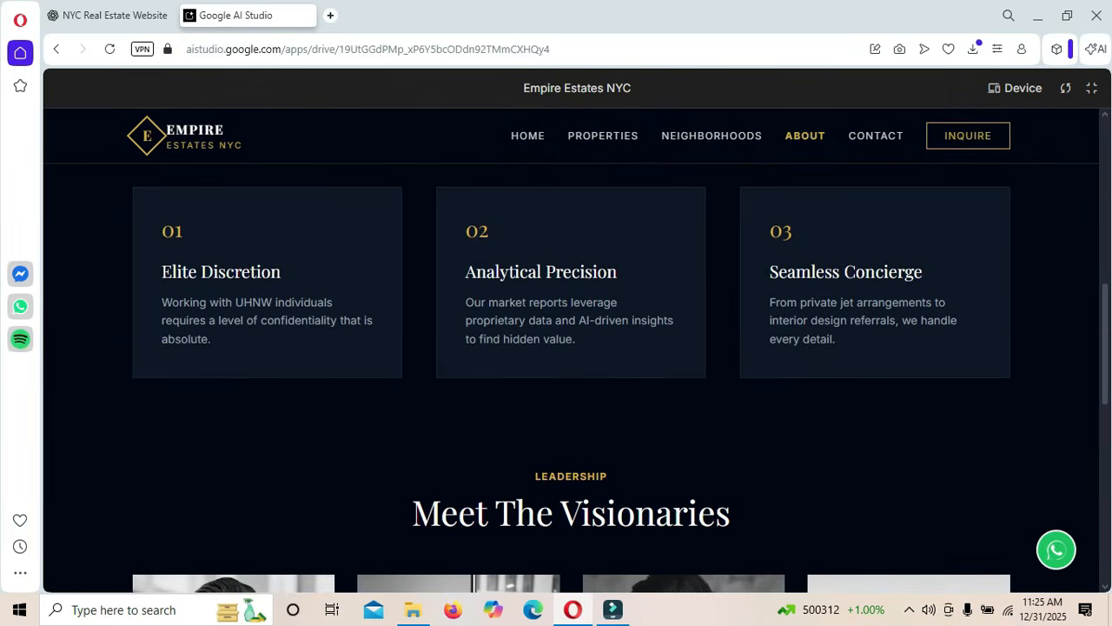
pyautogui.scroll(-6, 571, 347)
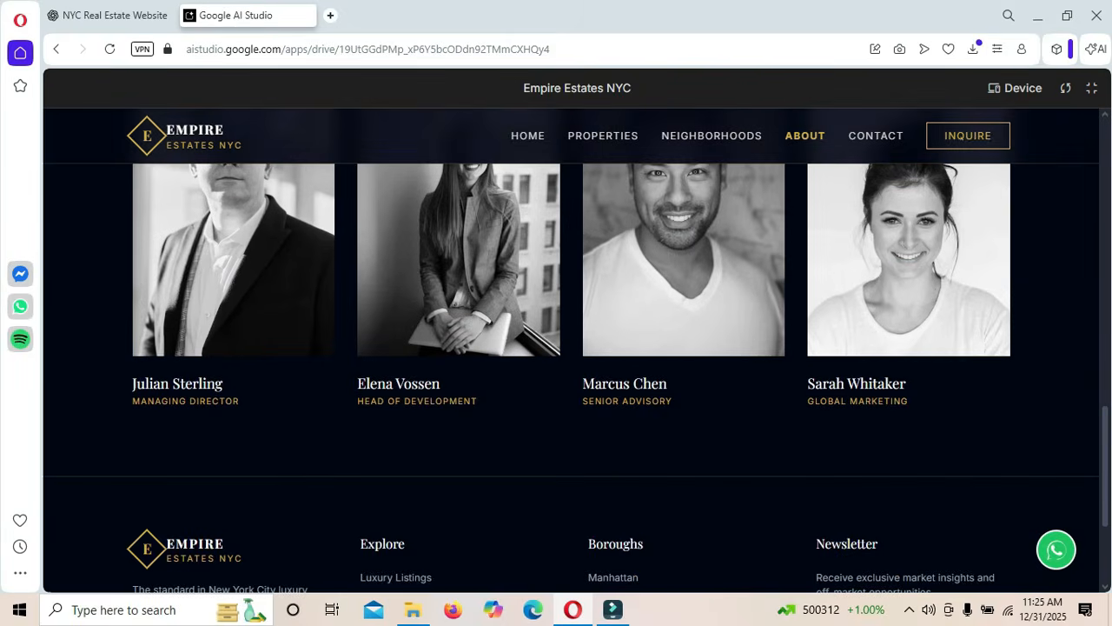
pyautogui.scroll(2, 571, 348)
pyautogui.moveTo(1105, 425); pyautogui.dragTo(1106, 181)
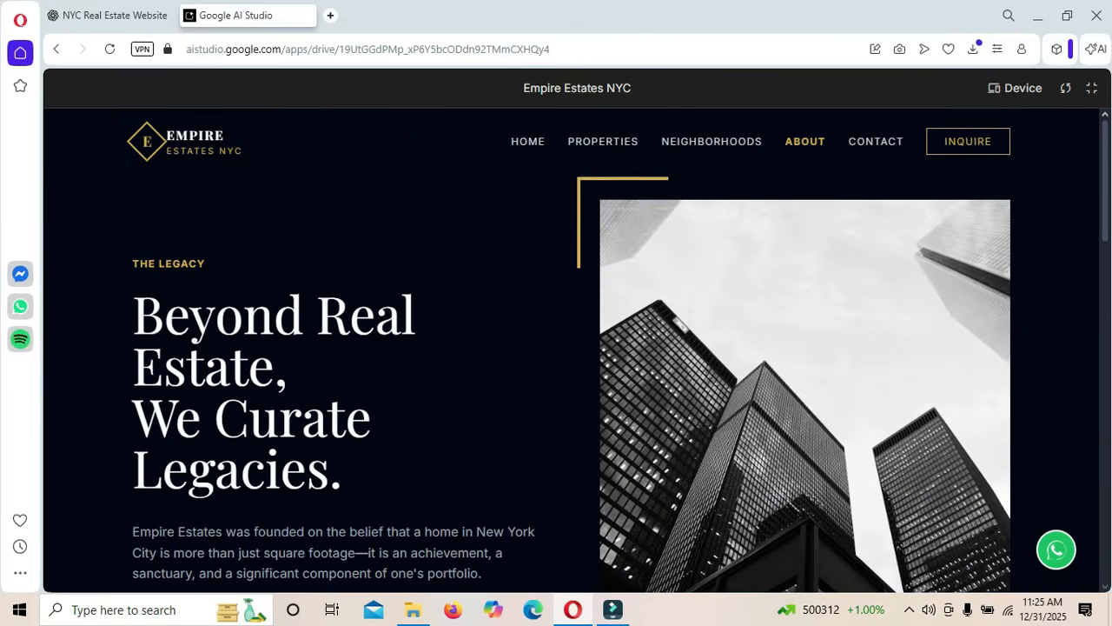
pyautogui.click(876, 142)
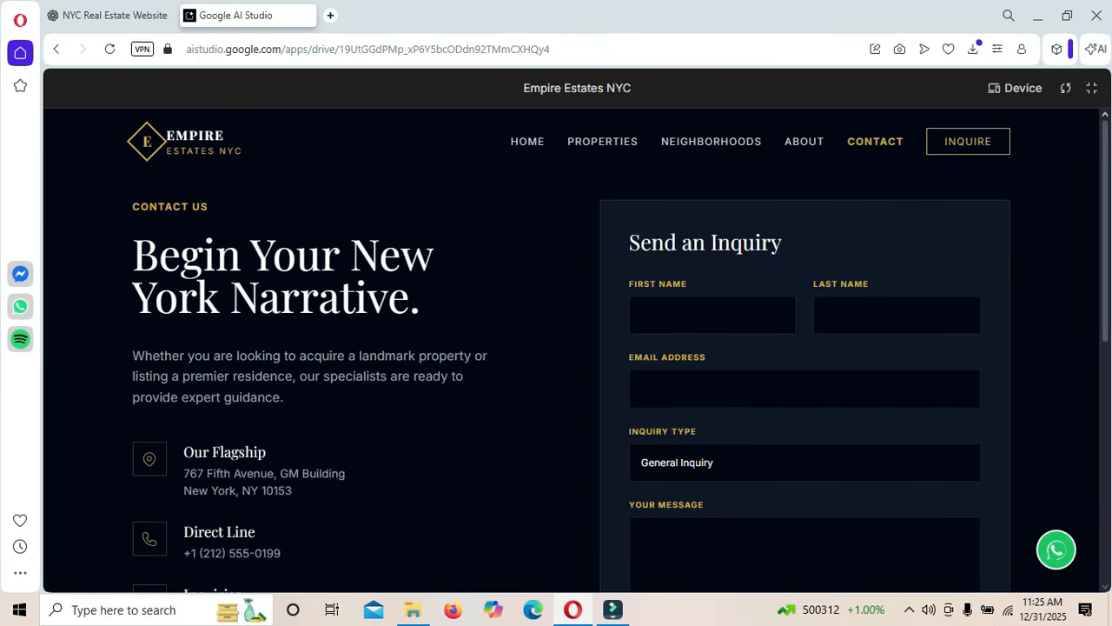
# - Jump from Contact to the home page's Boroughs of Prestige and scroll to the newsletter footer
pyautogui.scroll(-2, 573, 348)
pyautogui.scroll(2, 574, 348)
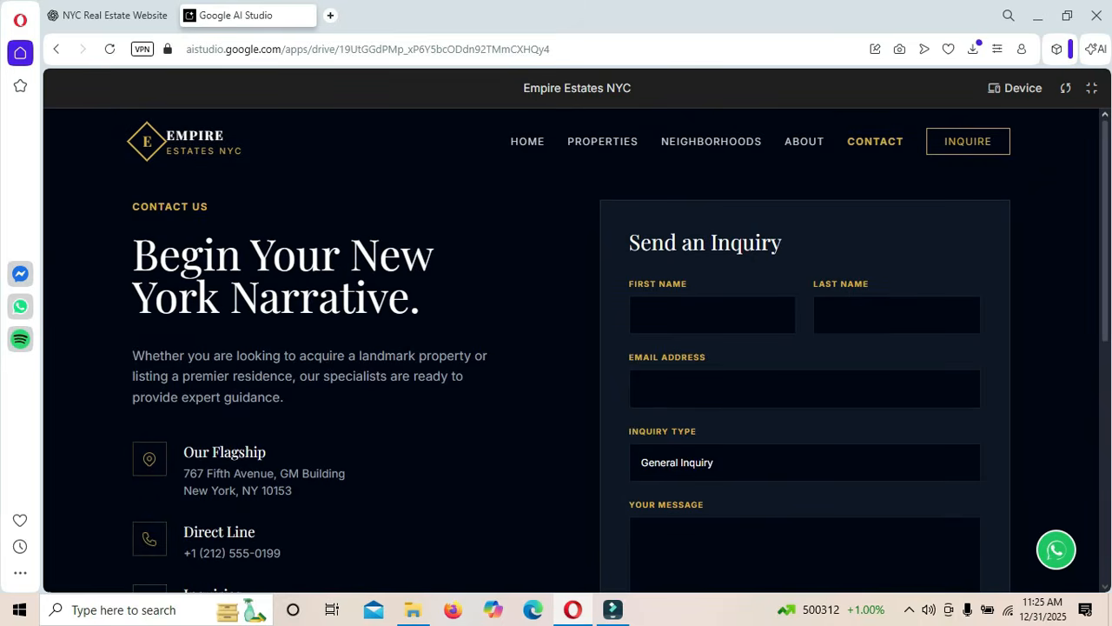
pyautogui.scroll(-3, 573, 348)
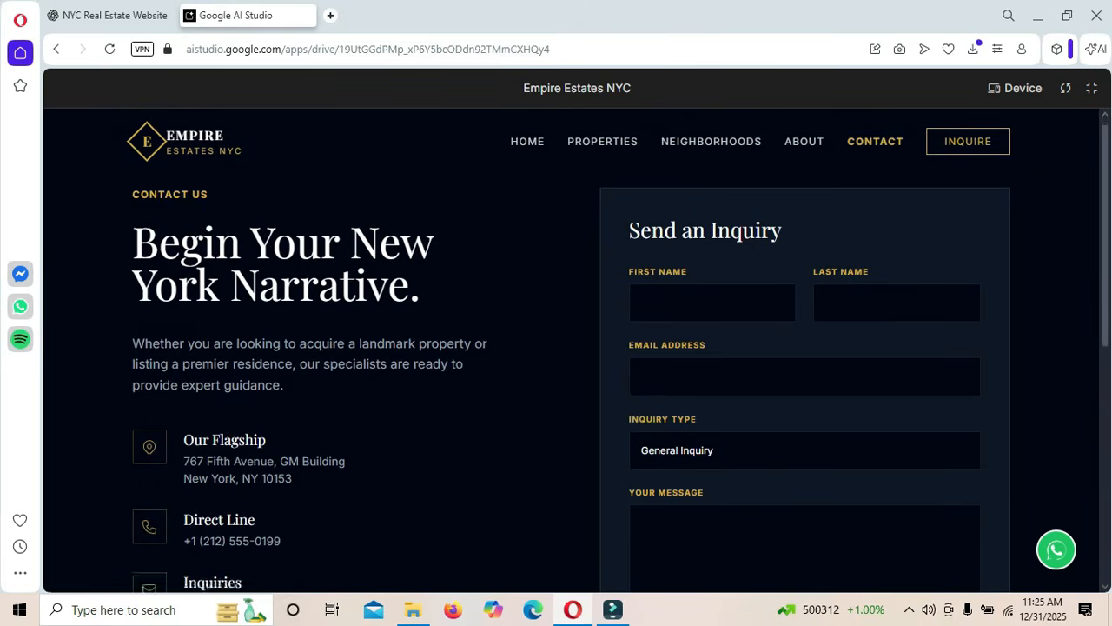
pyautogui.scroll(2, 574, 347)
pyautogui.scroll(1, 573, 347)
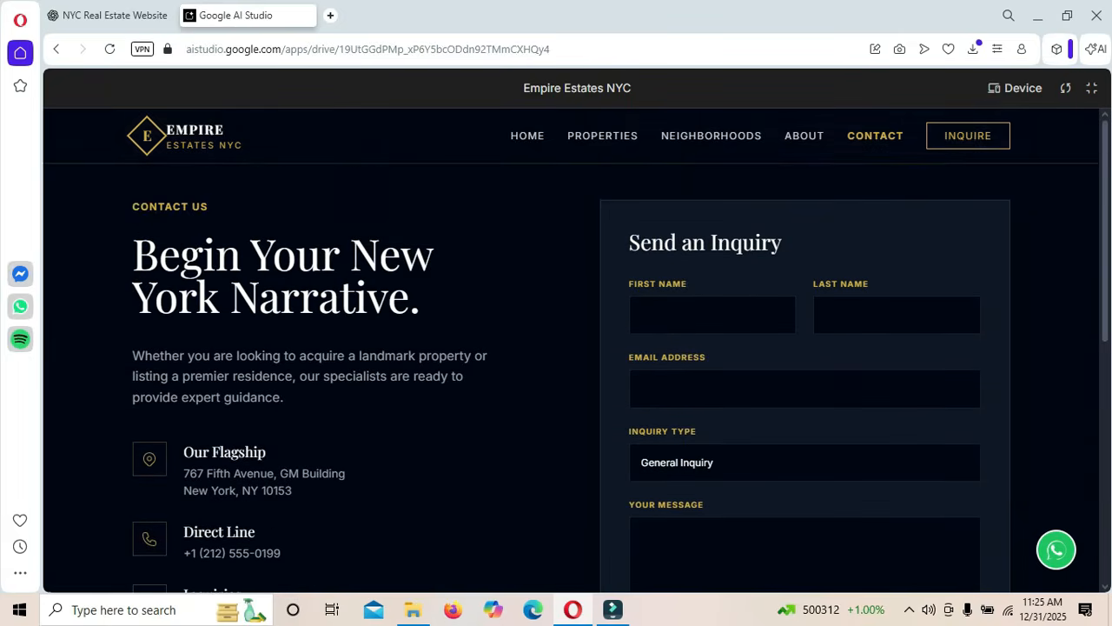
pyautogui.click(710, 140)
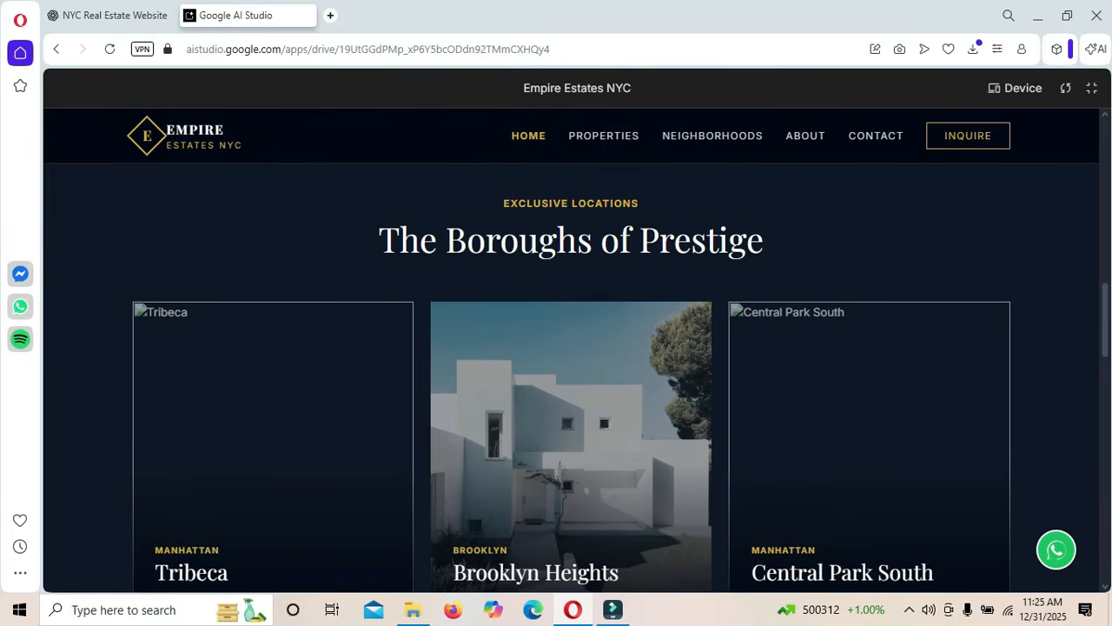
pyautogui.scroll(-2, 571, 374)
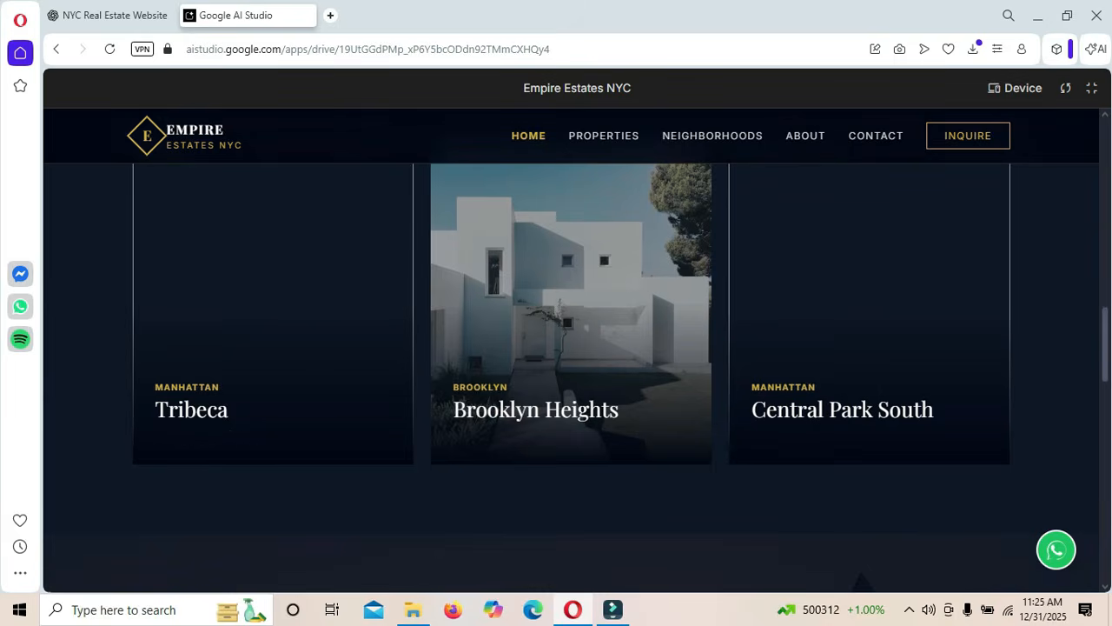
pyautogui.scroll(-10, 571, 373)
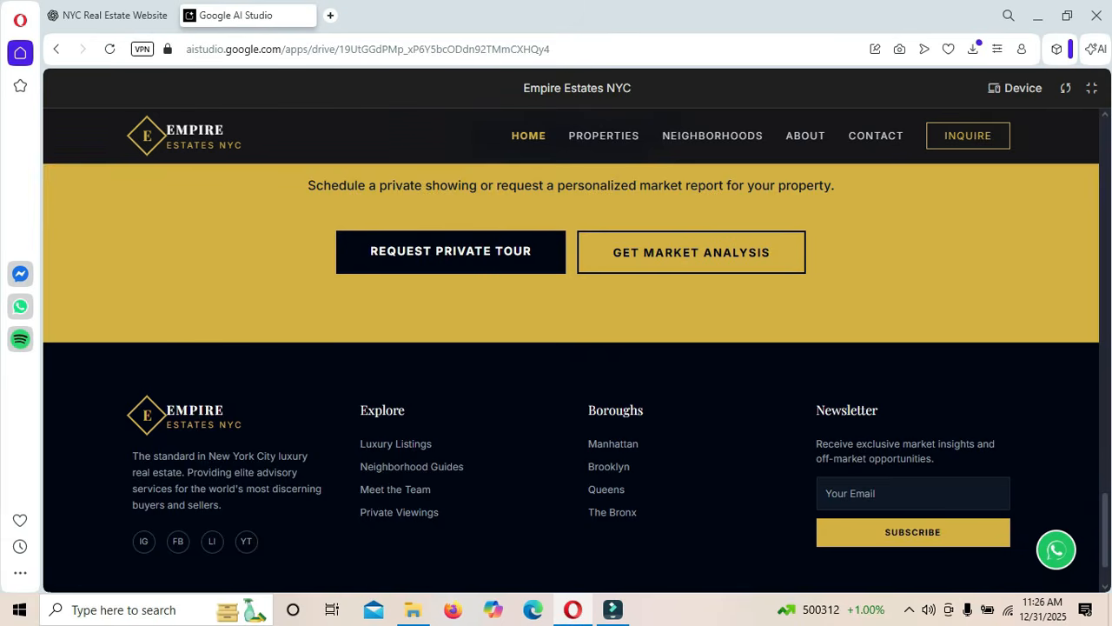
# - Test the floating WhatsApp button's prefilled luxury-listings chat, then return to the AI Studio preview
pyautogui.click(1055, 550)
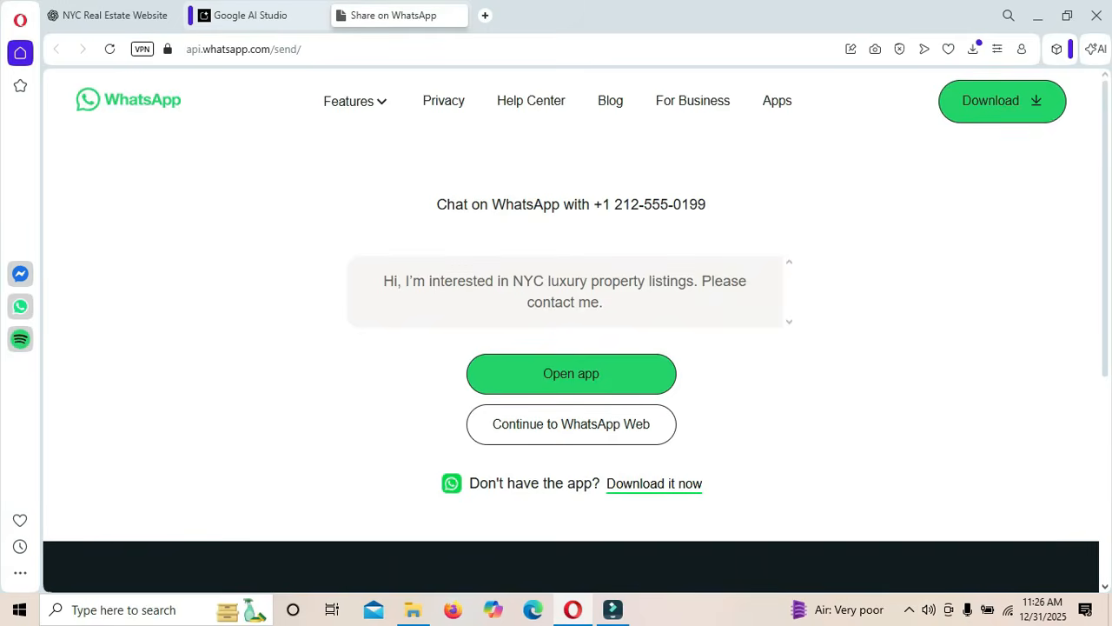
pyautogui.click(250, 16)
pyautogui.scroll(-6, 571, 350)
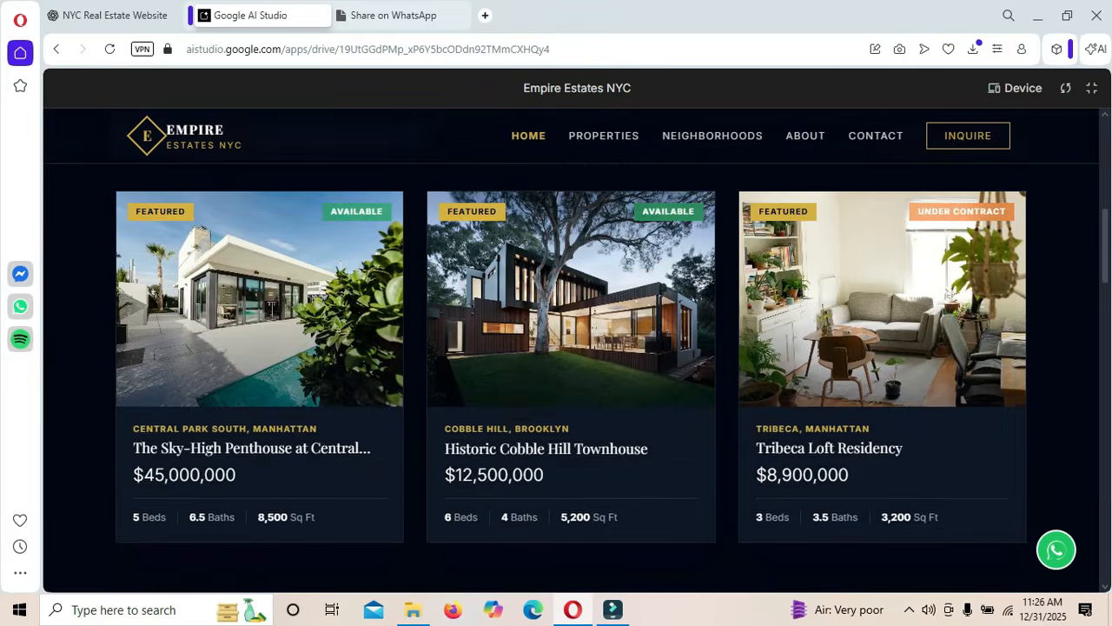
# - Ask Gemini to add the missing Manhattan and Central Park South photos, then check the updated preview
pyautogui.scroll(-5, 571, 350)
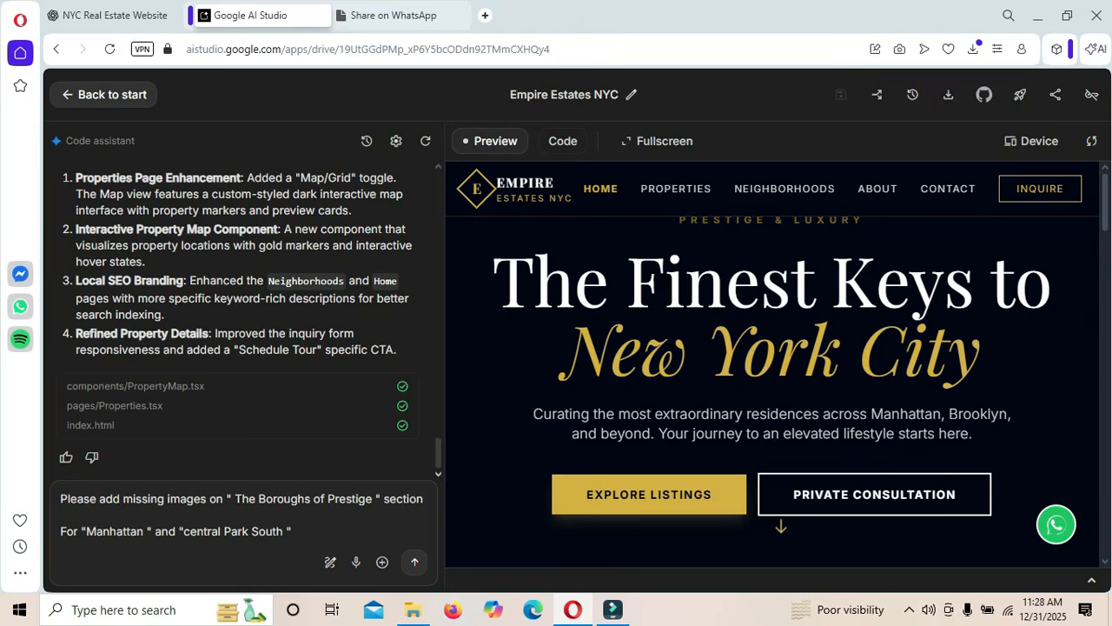
pyautogui.click(415, 561)
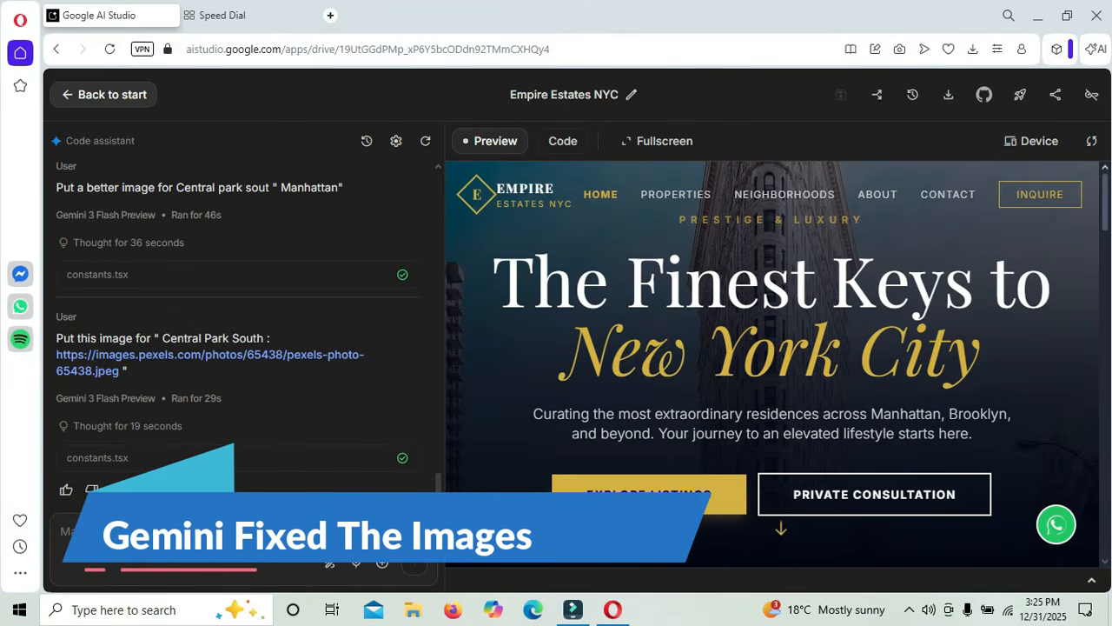
pyautogui.scroll(-4, 773, 363)
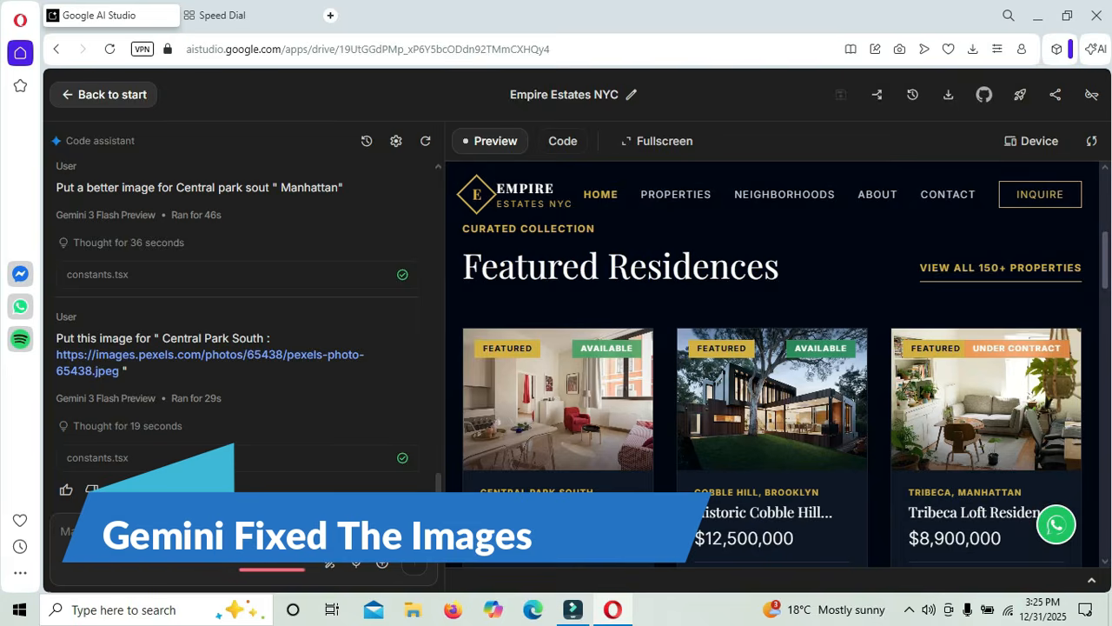
pyautogui.scroll(3, 772, 363)
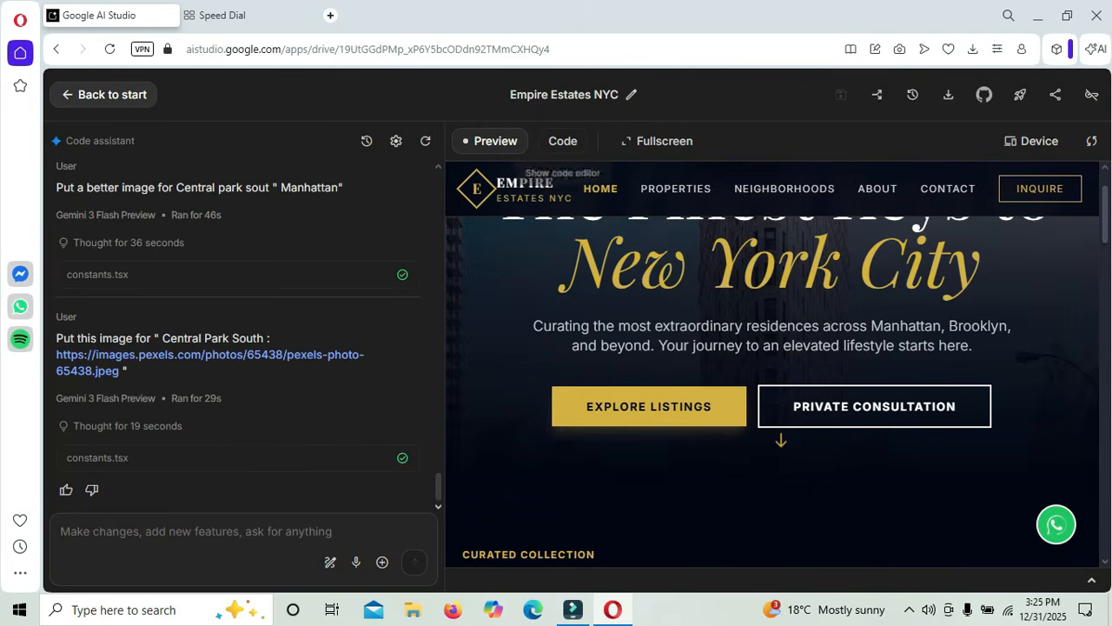
pyautogui.click(656, 141)
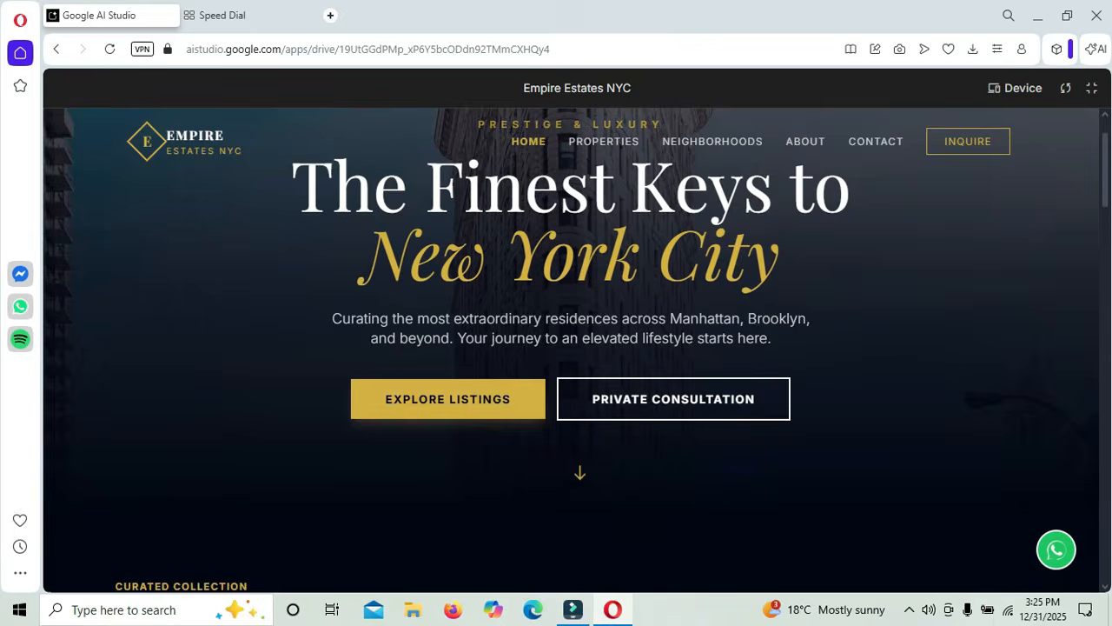
pyautogui.scroll(-8, 656, 141)
pyautogui.scroll(-4, 571, 348)
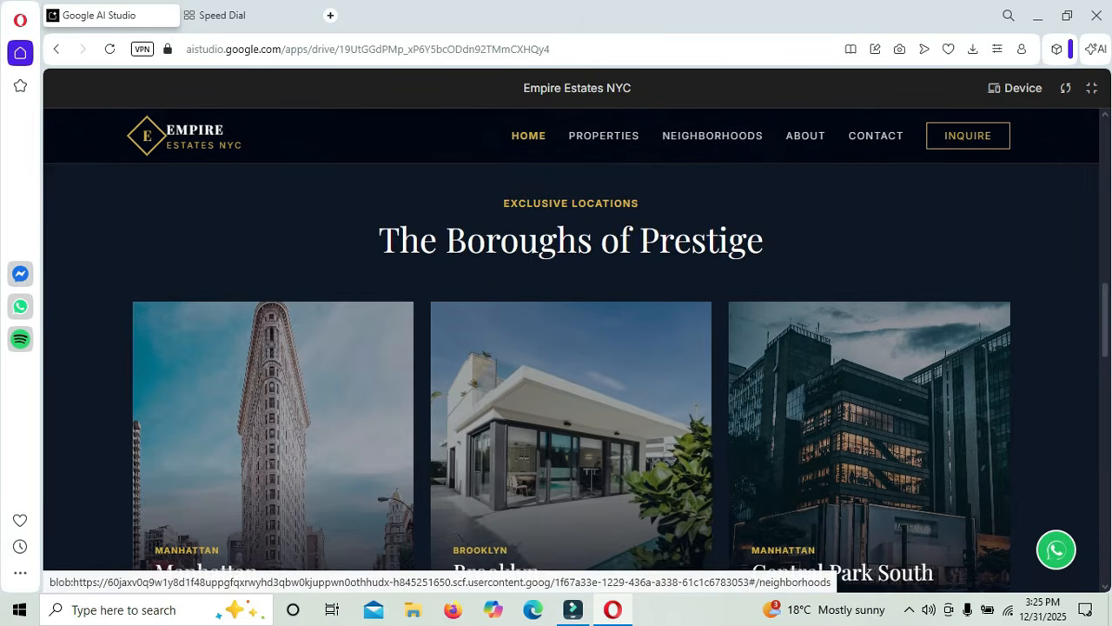
pyautogui.scroll(-1, 571, 383)
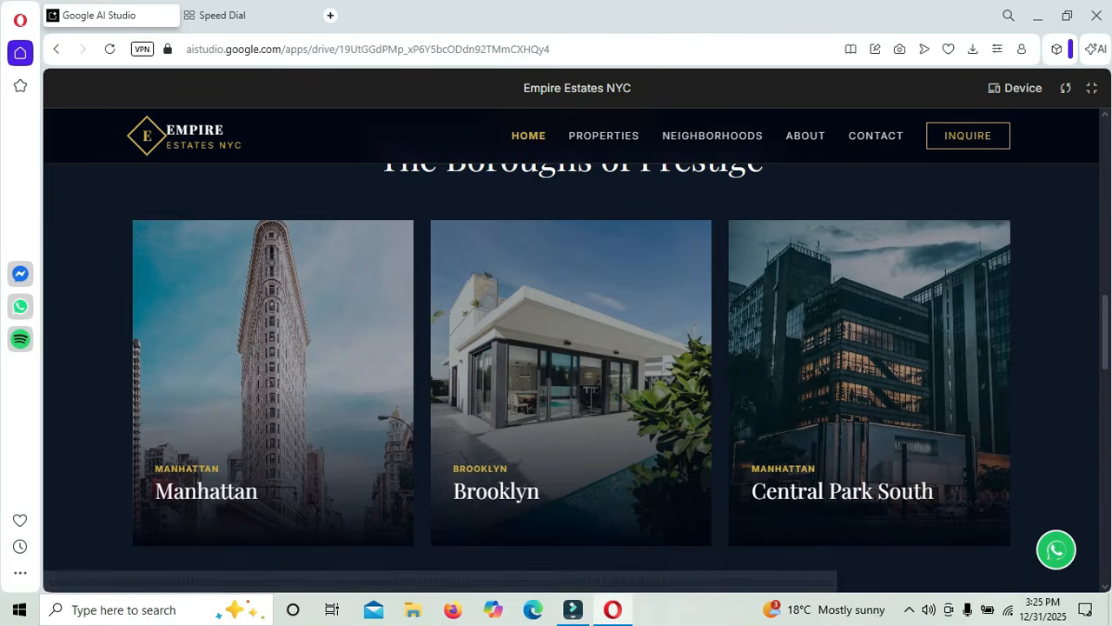
pyautogui.scroll(-8, 571, 382)
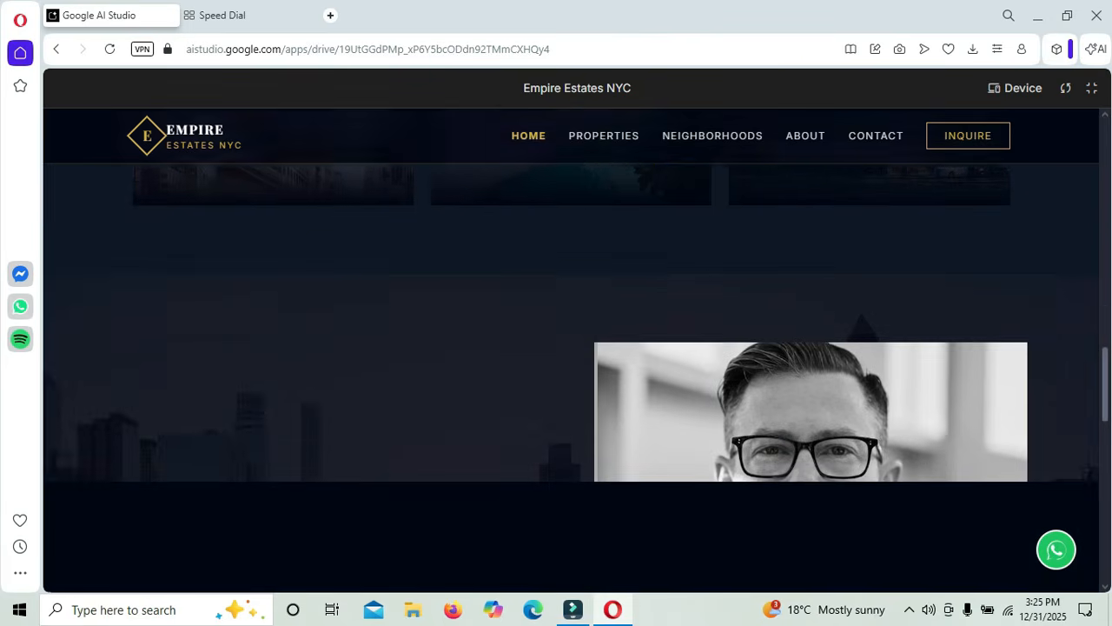
pyautogui.scroll(-10, 571, 382)
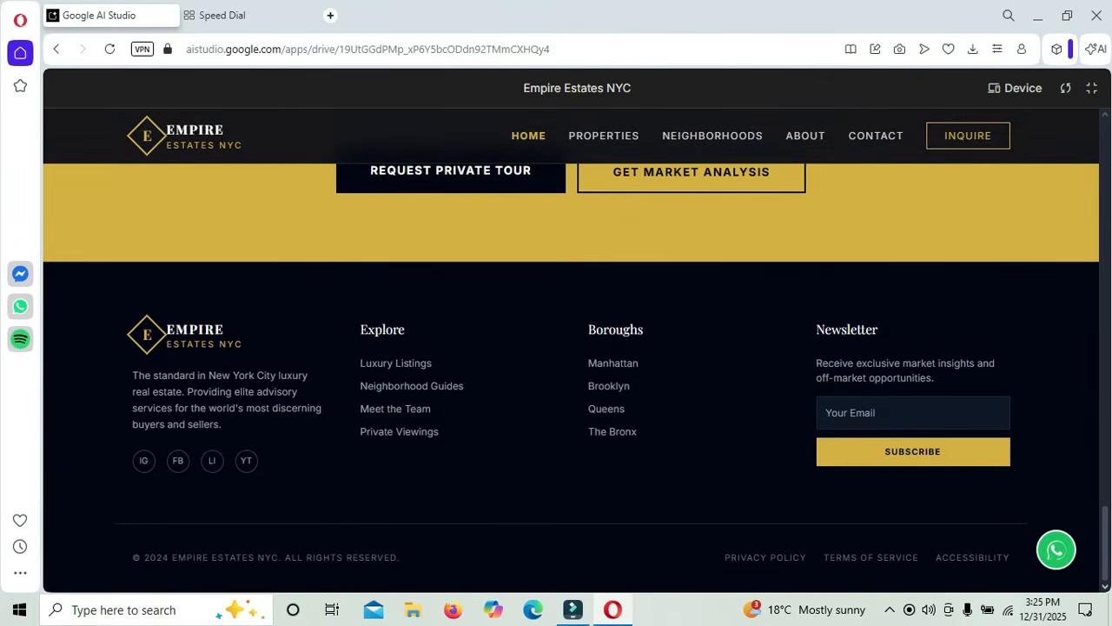
pyautogui.scroll(2, 571, 383)
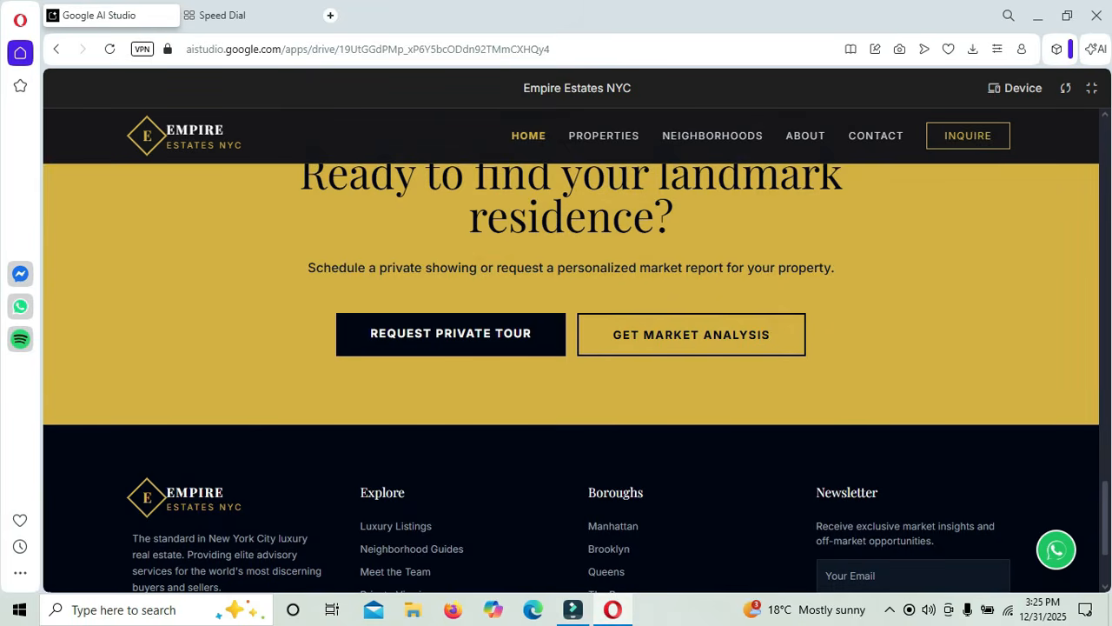
pyautogui.scroll(6, 571, 351)
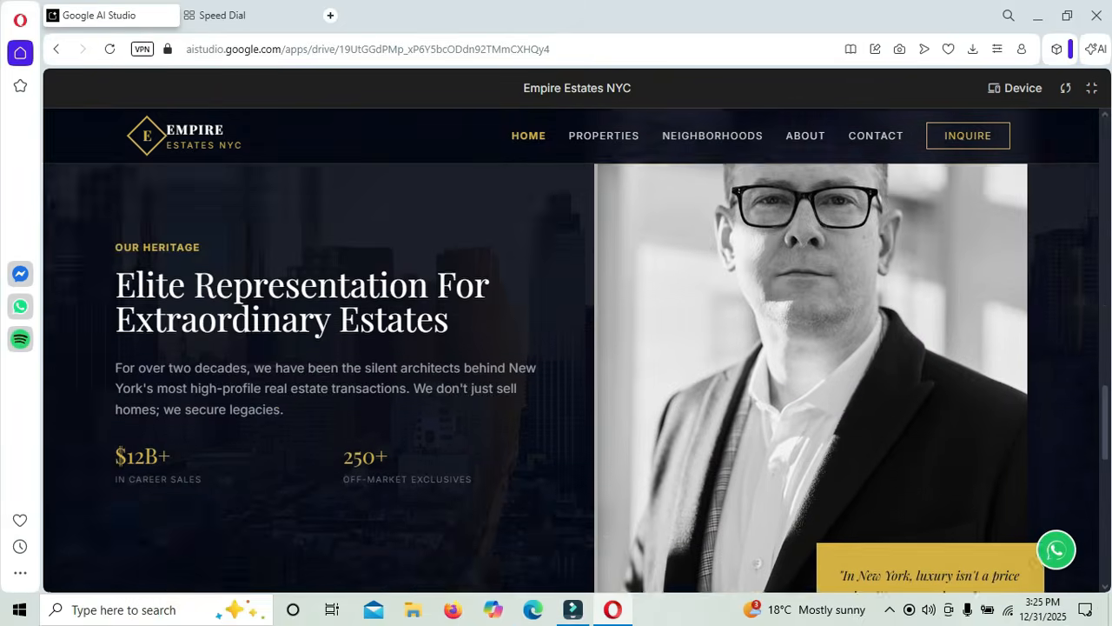
pyautogui.scroll(4, 570, 378)
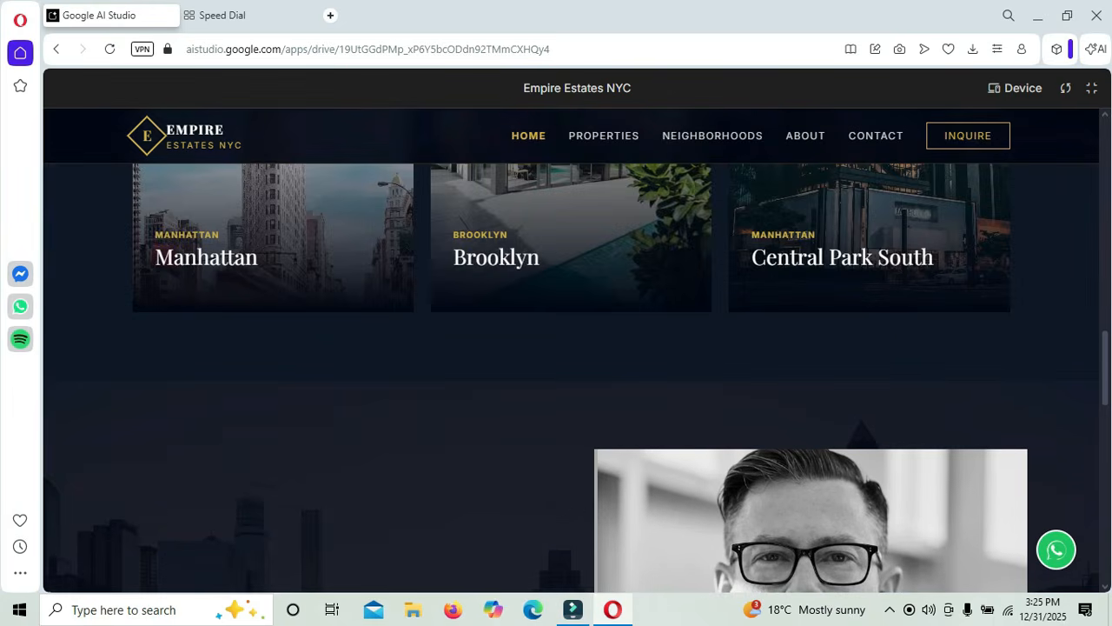
pyautogui.scroll(4, 571, 378)
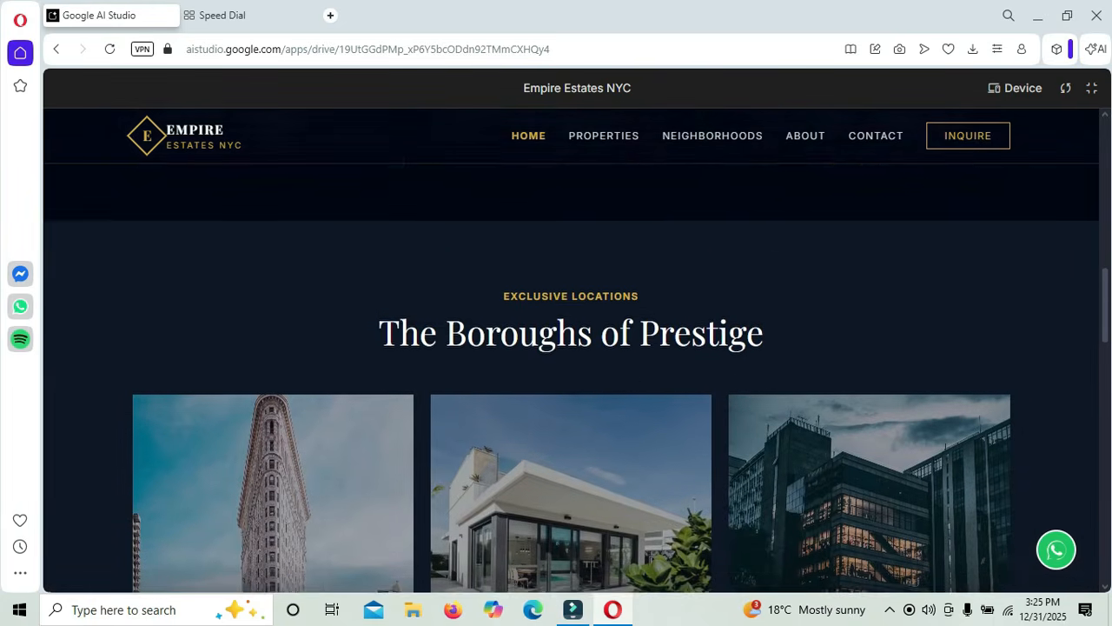
pyautogui.scroll(8, 571, 378)
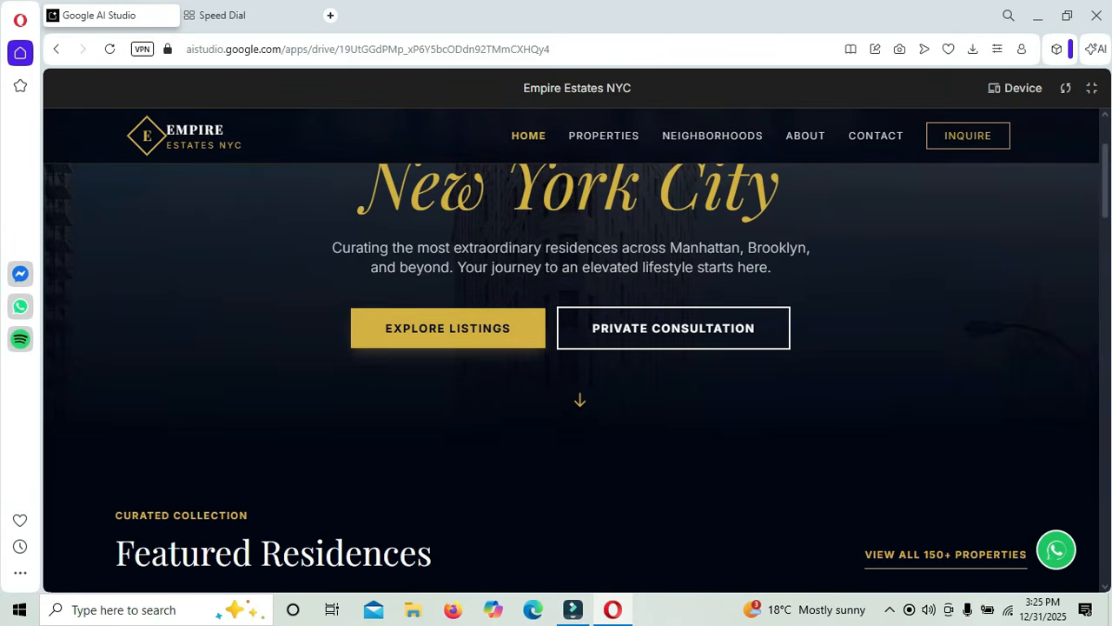
pyautogui.scroll(2, 571, 378)
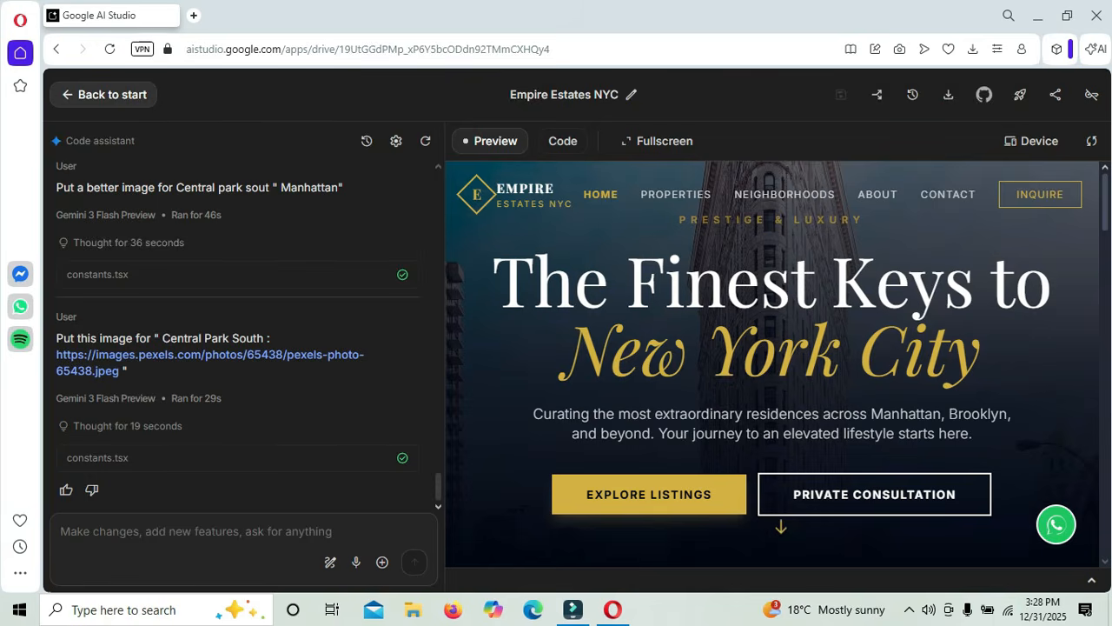
# - Load formspree.io in a new Opera tab
pyautogui.hotkey('ctrl', 't')
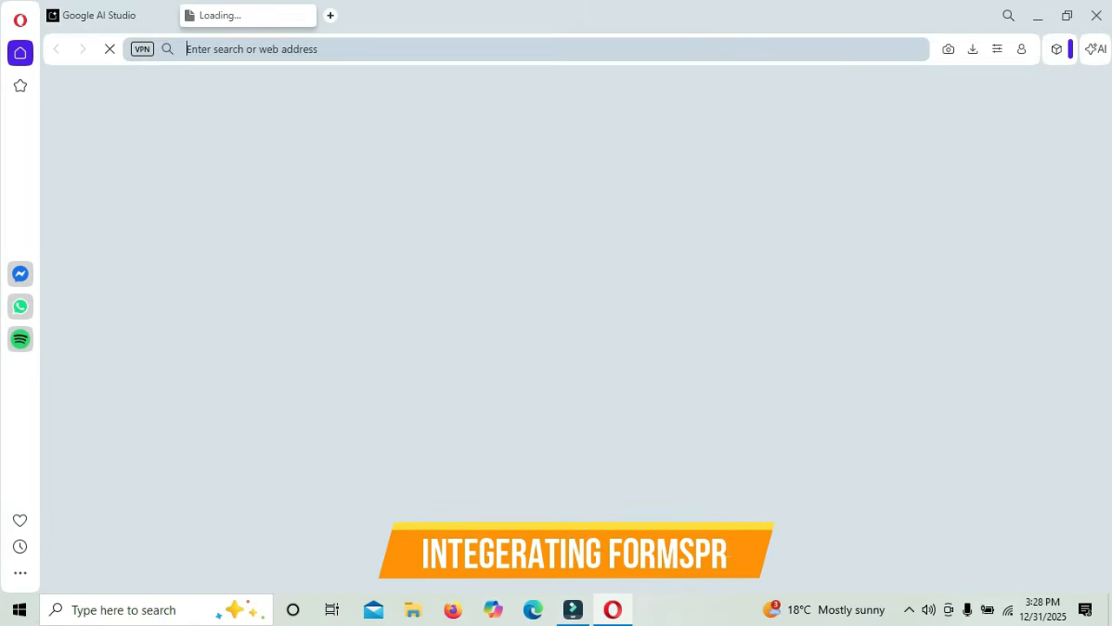
pyautogui.write('form')
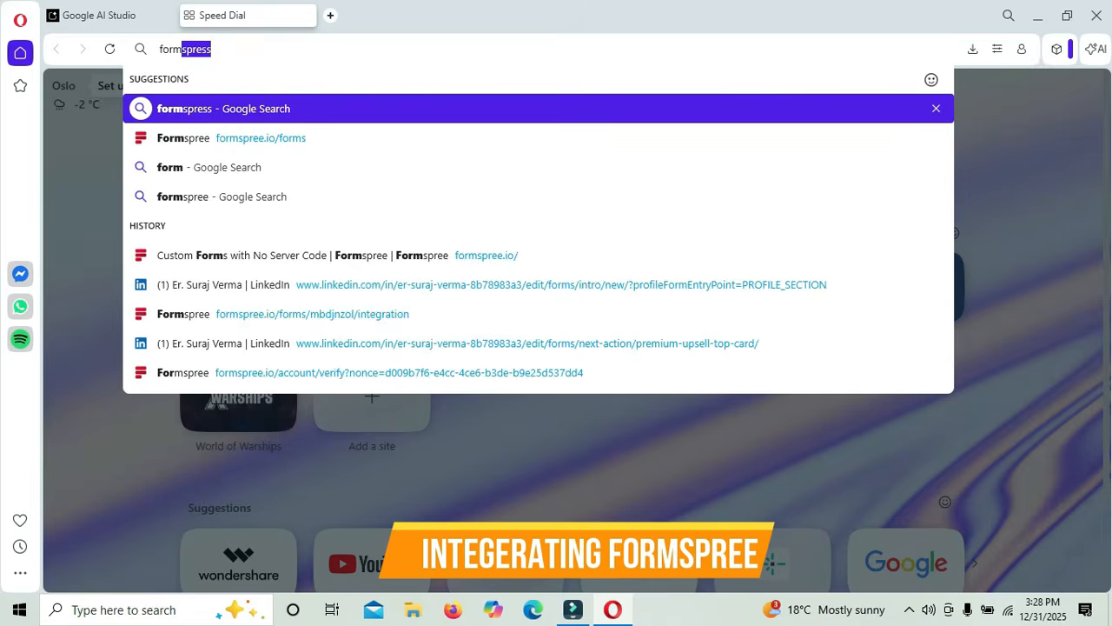
pyautogui.write('s')
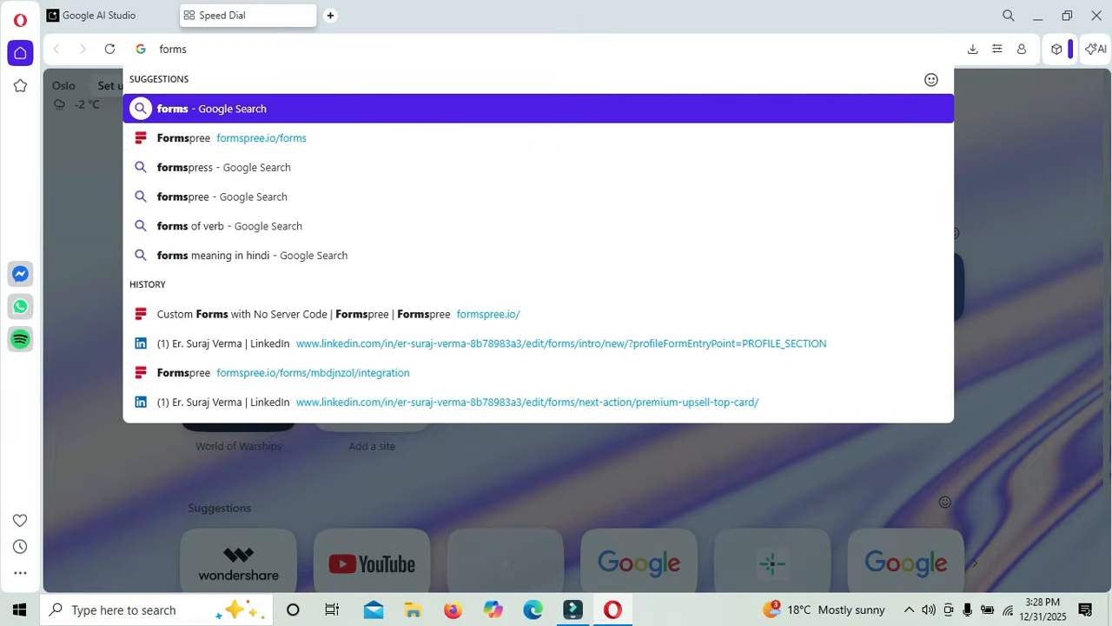
pyautogui.write('pree')
pyautogui.press('Return')
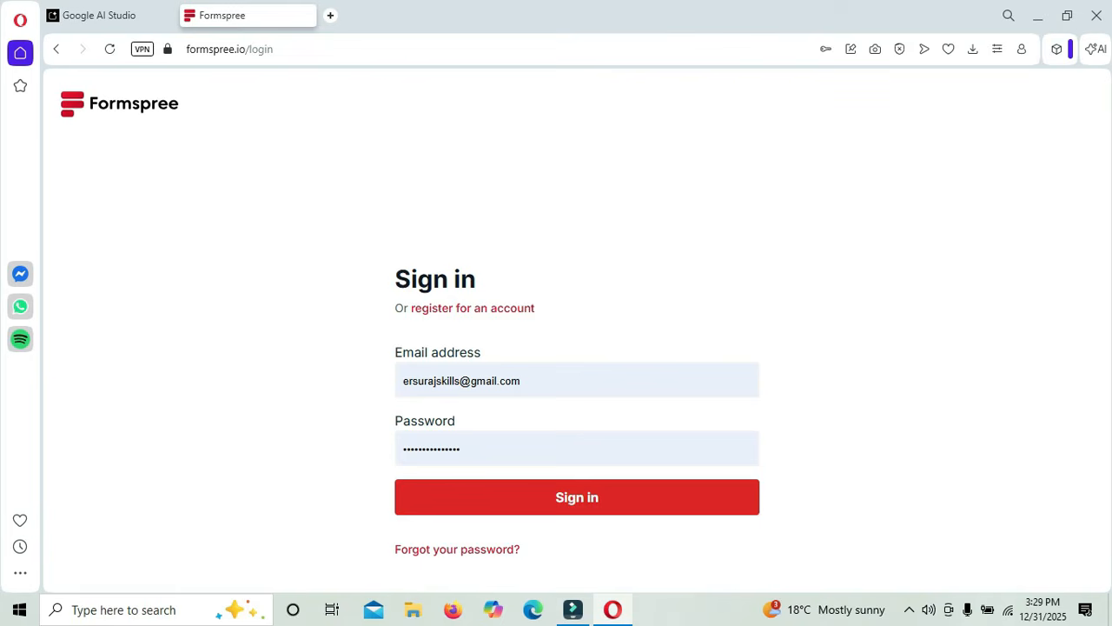
# - Sign in to Formspree and start a new form named Real Estate NYC
pyautogui.press('Return')
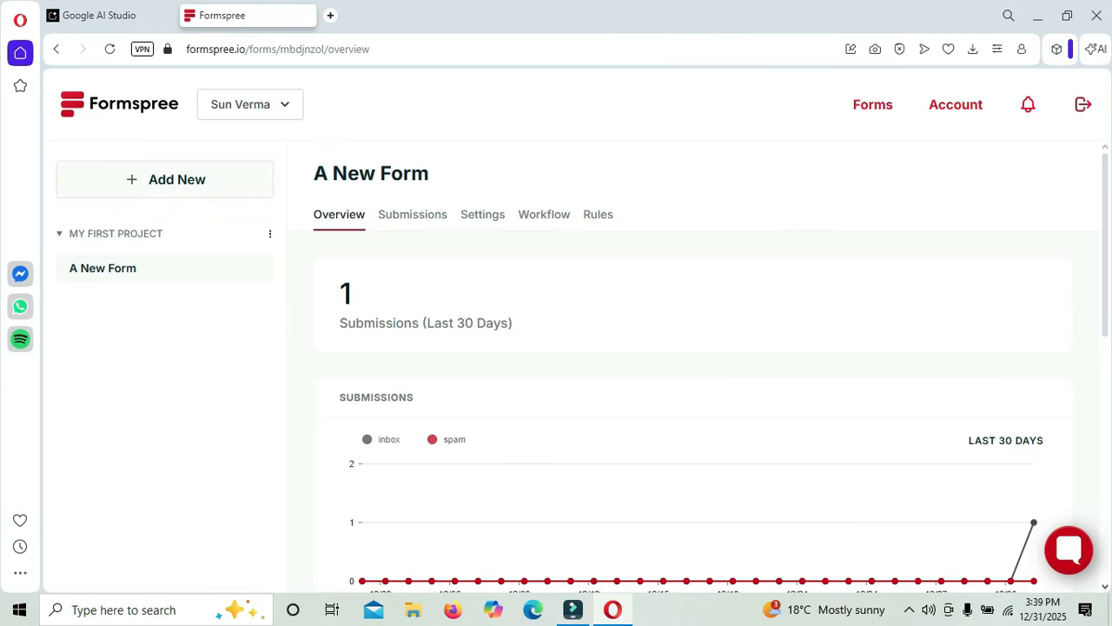
pyautogui.click(165, 179)
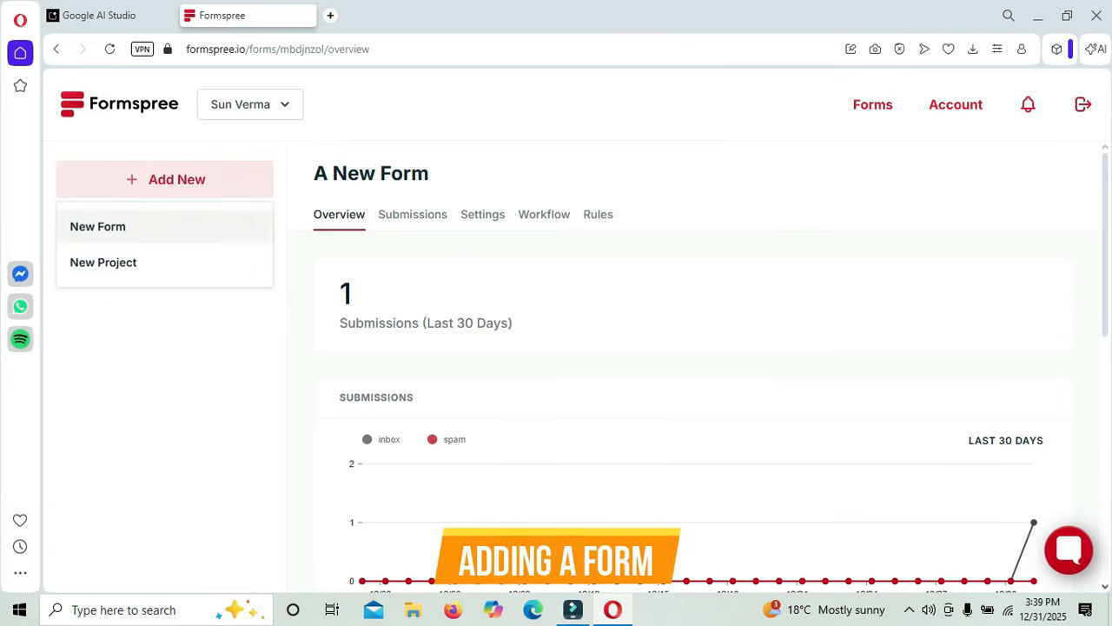
pyautogui.click(99, 225)
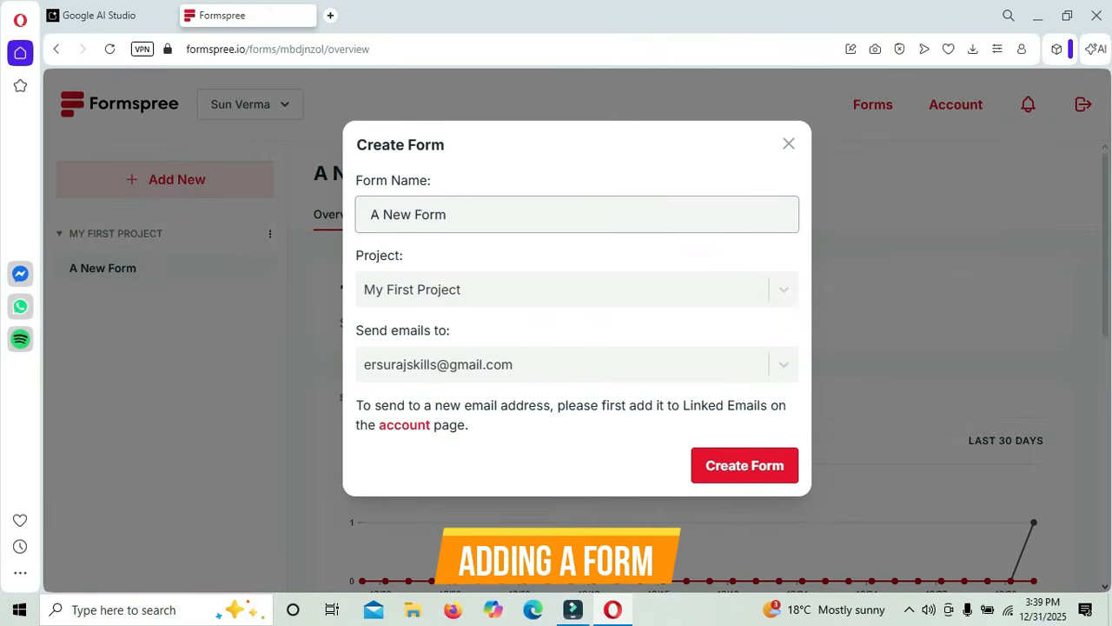
pyautogui.hotkey('ctrl', 'shift', 'Left')
pyautogui.hotkey('ctrl', 'shift', 'Left')
pyautogui.hotkey('ctrl', 'shift', 'Left')
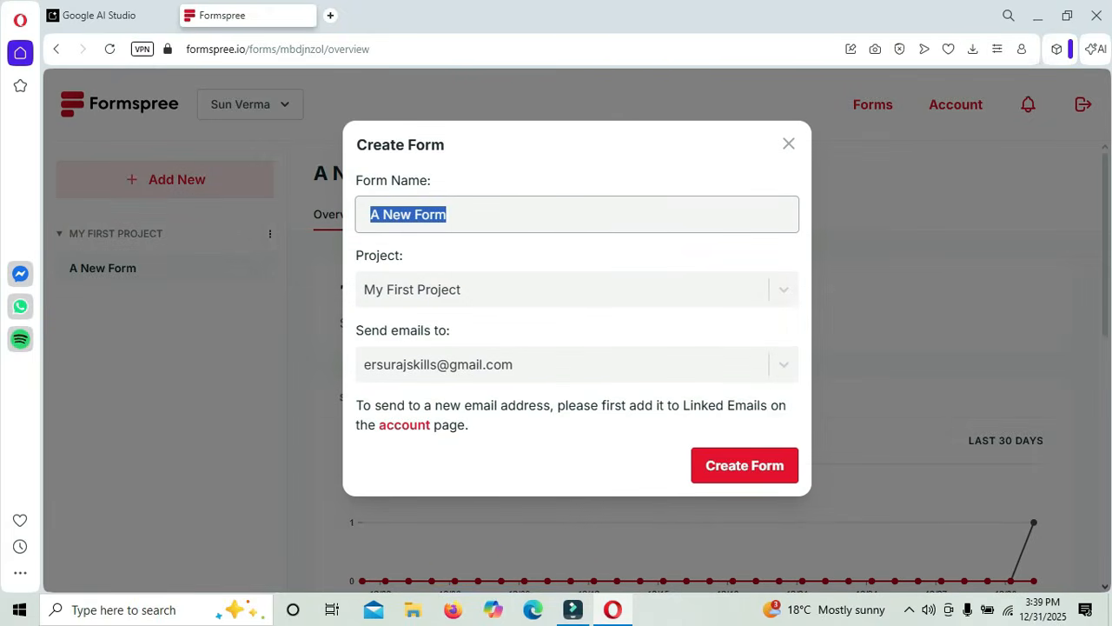
pyautogui.write('Real Estat NYC')
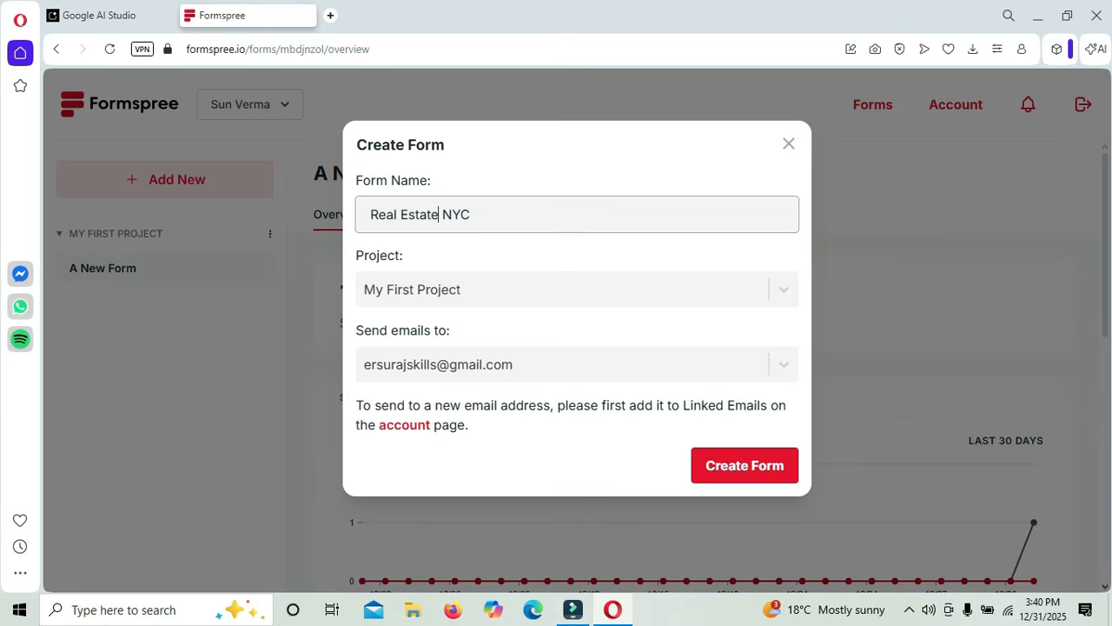
# - Keep the linked recipient email, create the form, and copy its endpoint URL
pyautogui.click(565, 364)
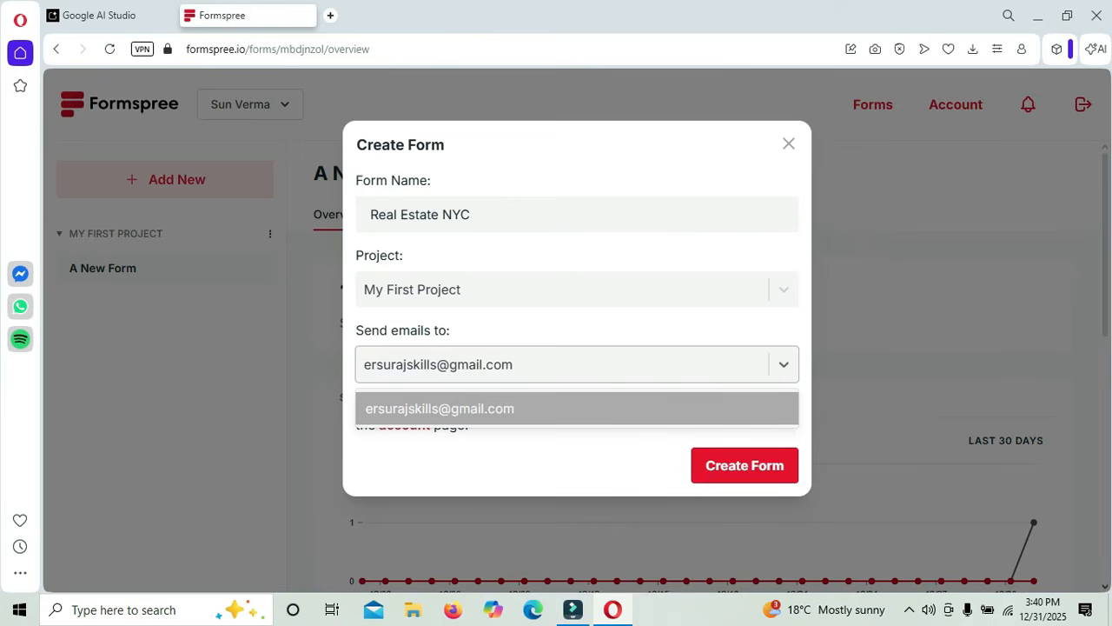
pyautogui.click(564, 465)
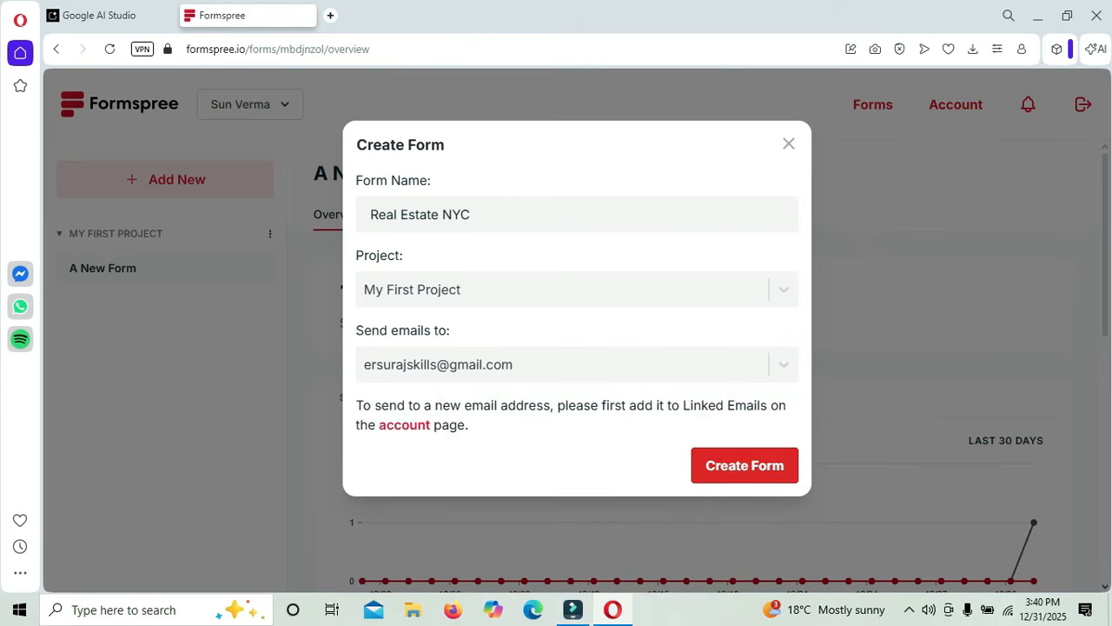
pyautogui.click(745, 465)
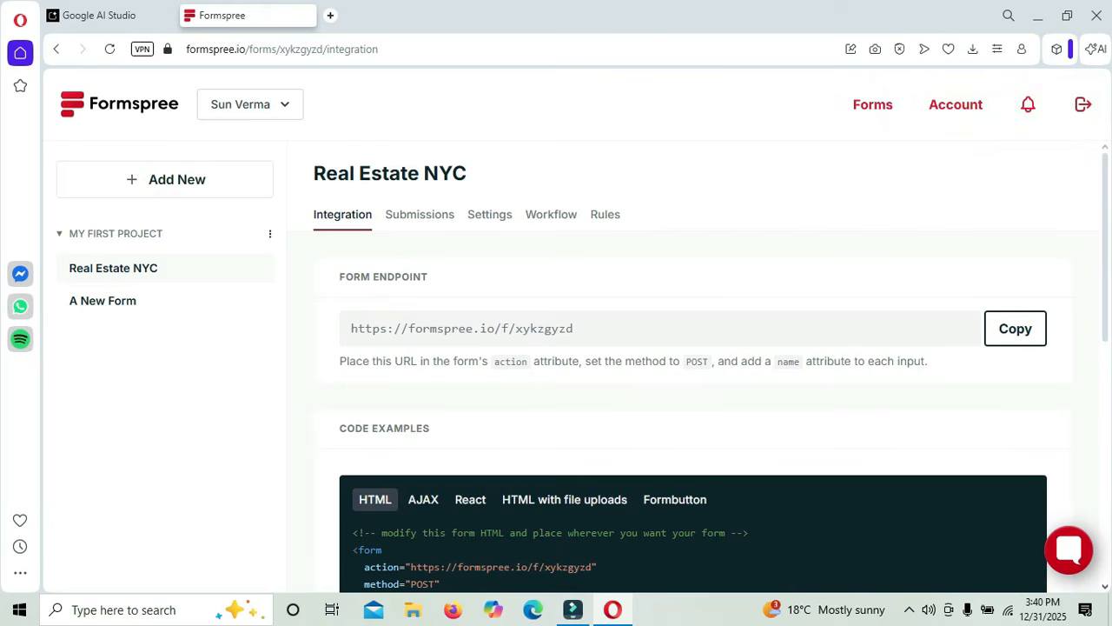
pyautogui.click(1015, 328)
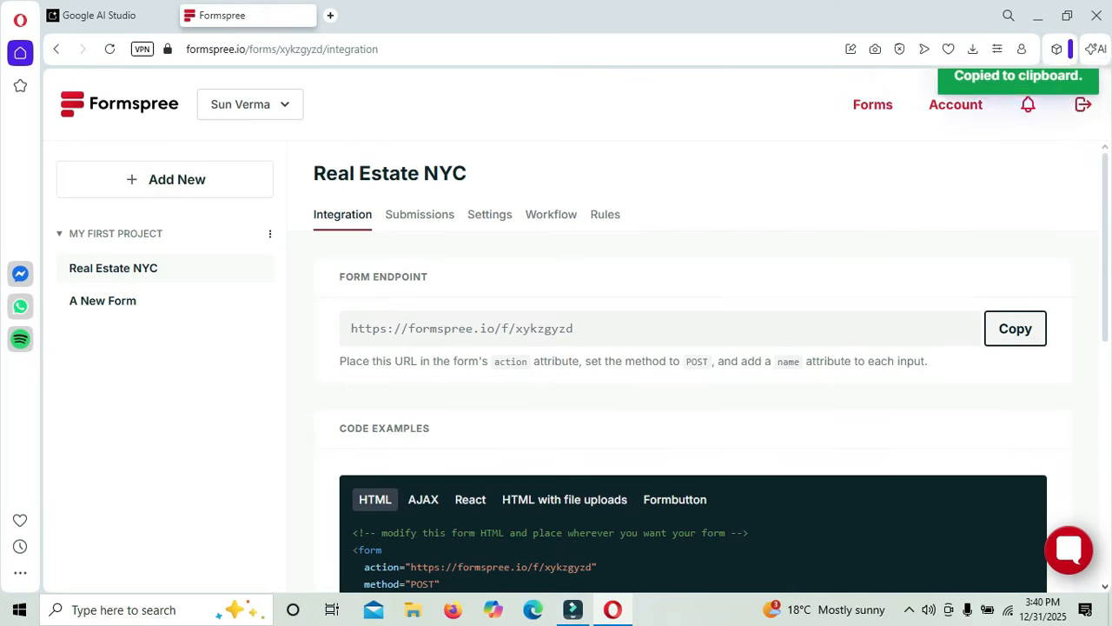
pyautogui.click(96, 15)
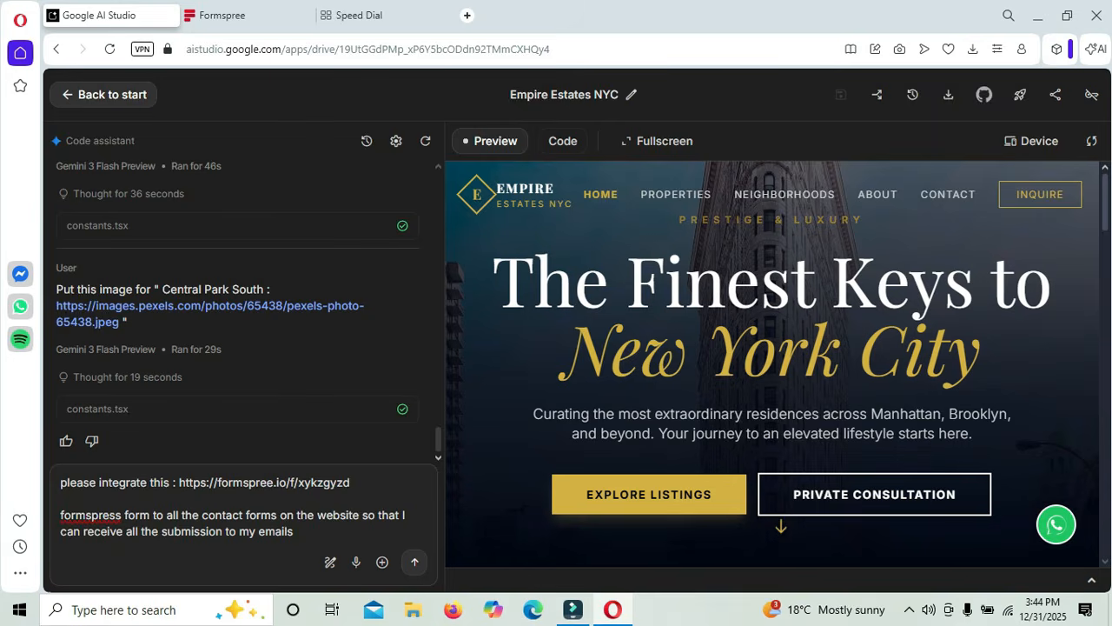
# - Send the assistant the request to post all site contact forms to the Formspree endpoint
pyautogui.click(414, 562)
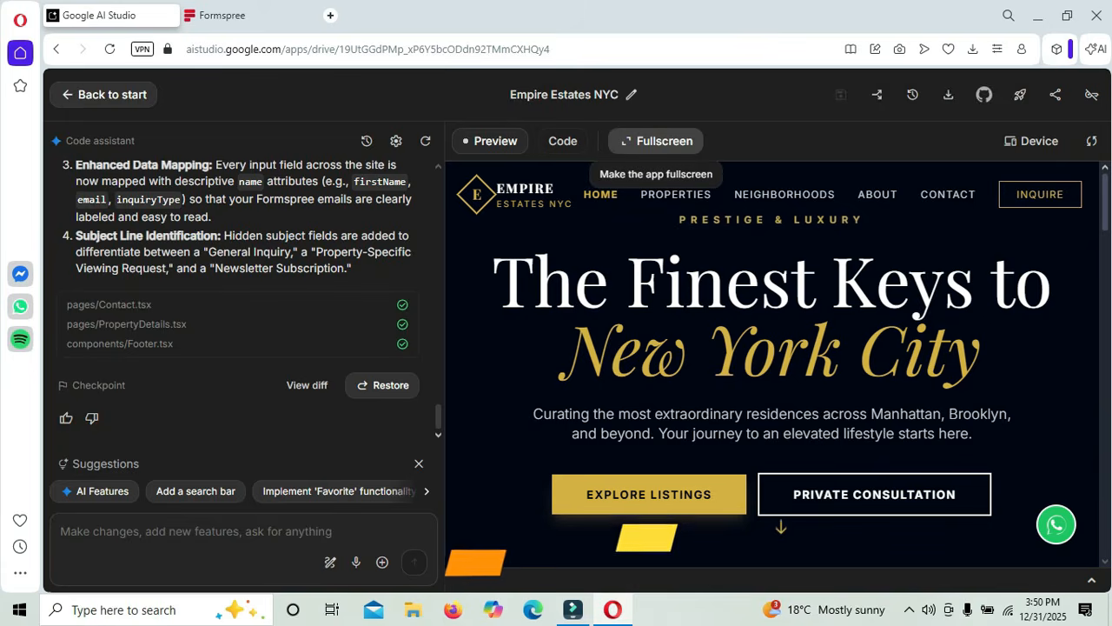
# - Show the Empire Estates NYC preview fullscreen and go to its Contact section
pyautogui.click(656, 140)
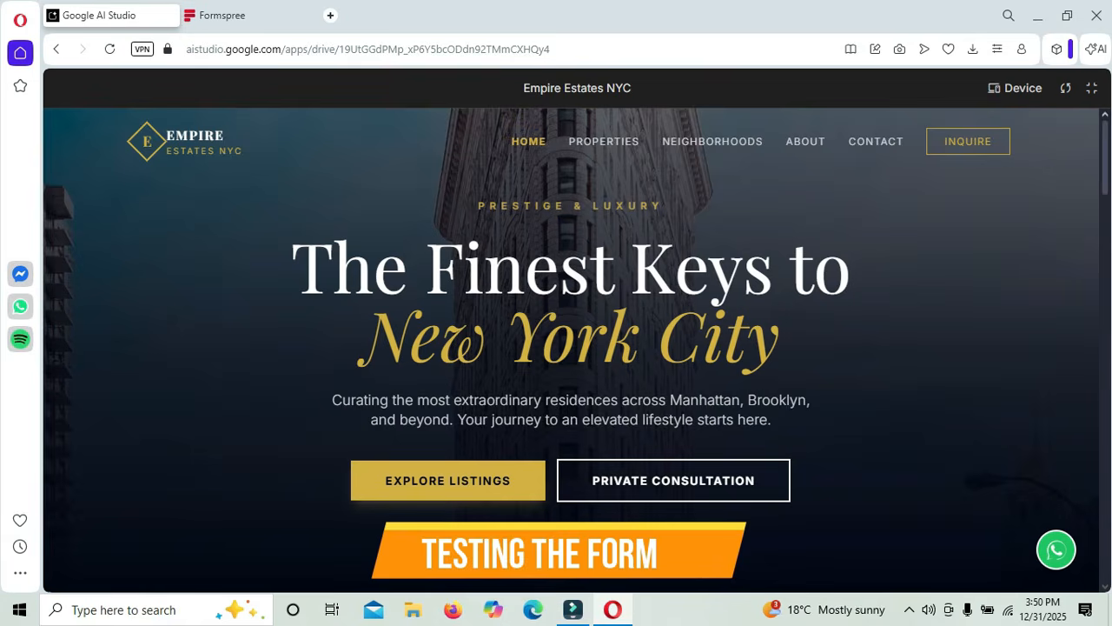
pyautogui.click(875, 141)
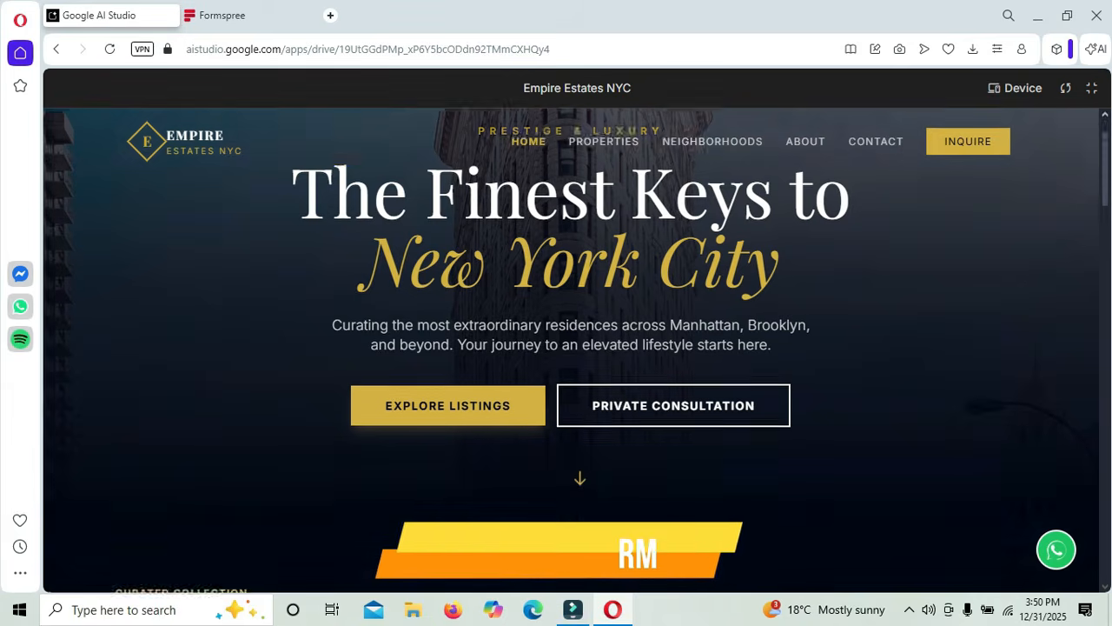
pyautogui.scroll(6, 875, 139)
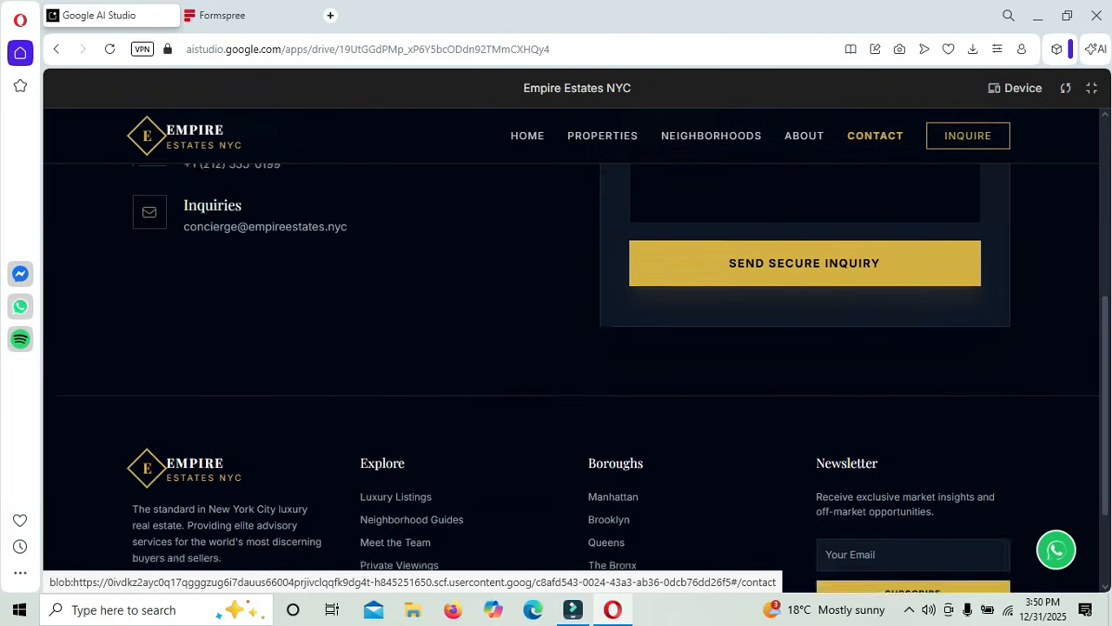
pyautogui.scroll(-1, 875, 139)
pyautogui.scroll(1, 875, 141)
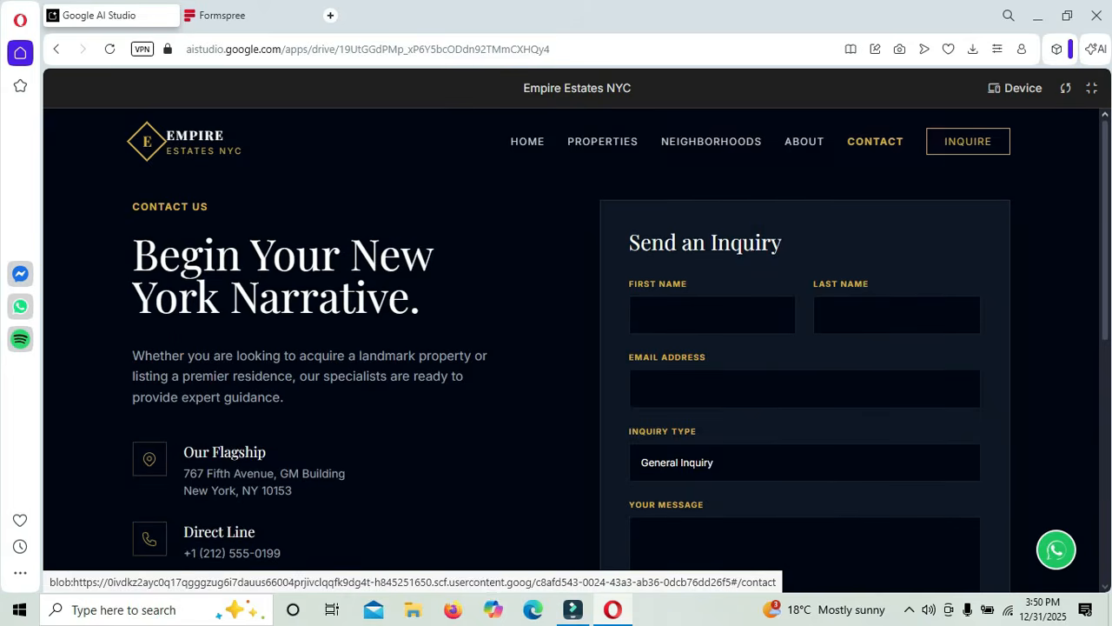
# - Fill the inquiry form with a first name, last name, email and 'Test Message', then submit it
pyautogui.click(692, 317)
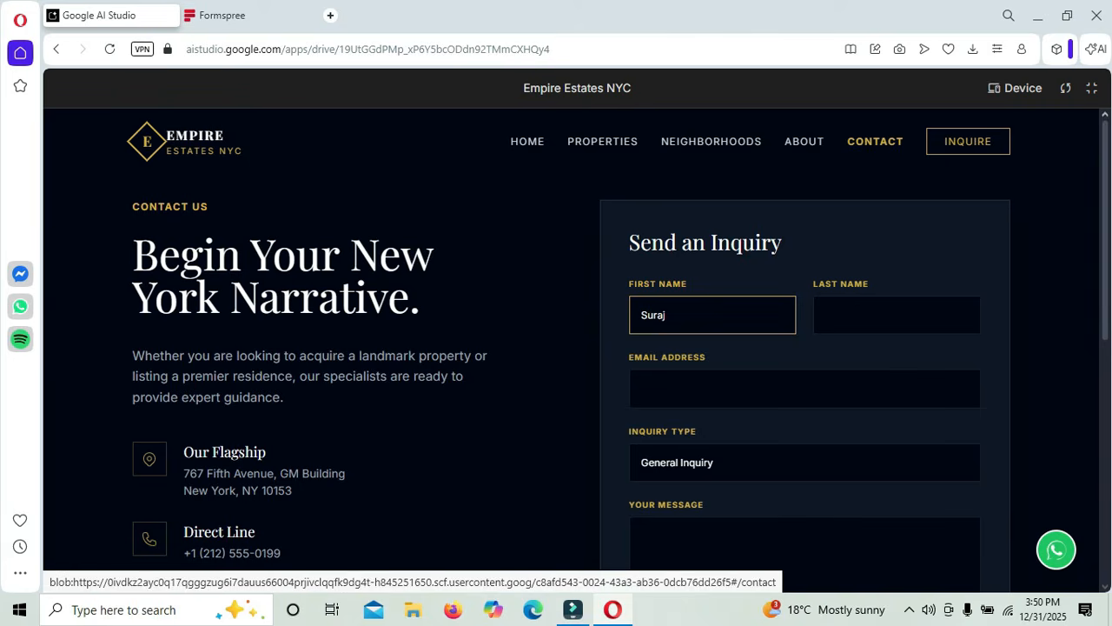
pyautogui.press('Tab')
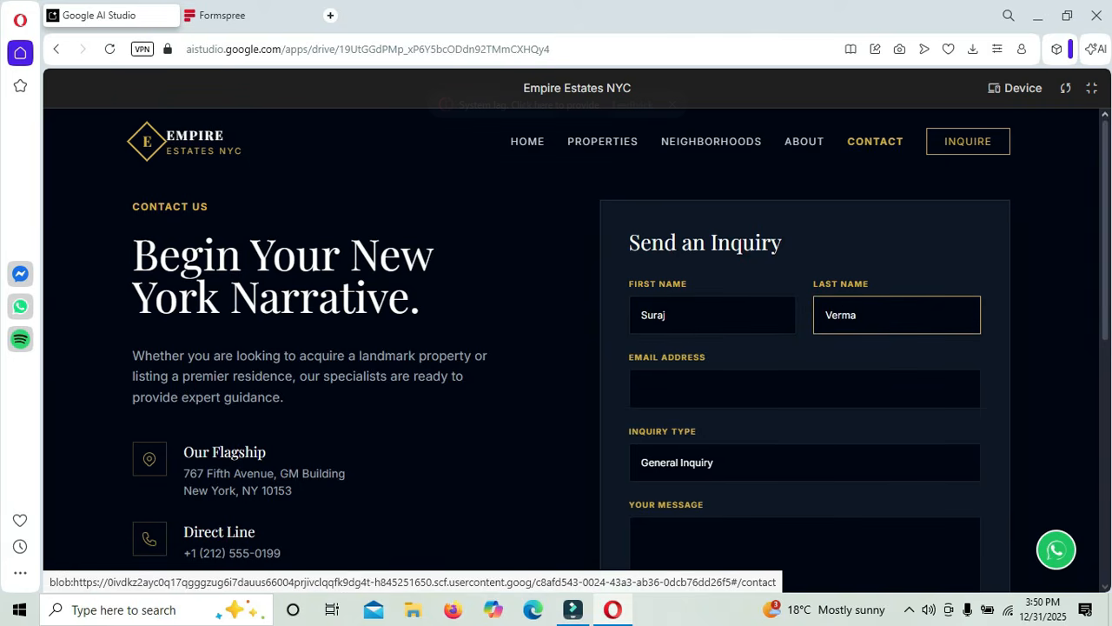
pyautogui.press('Tab')
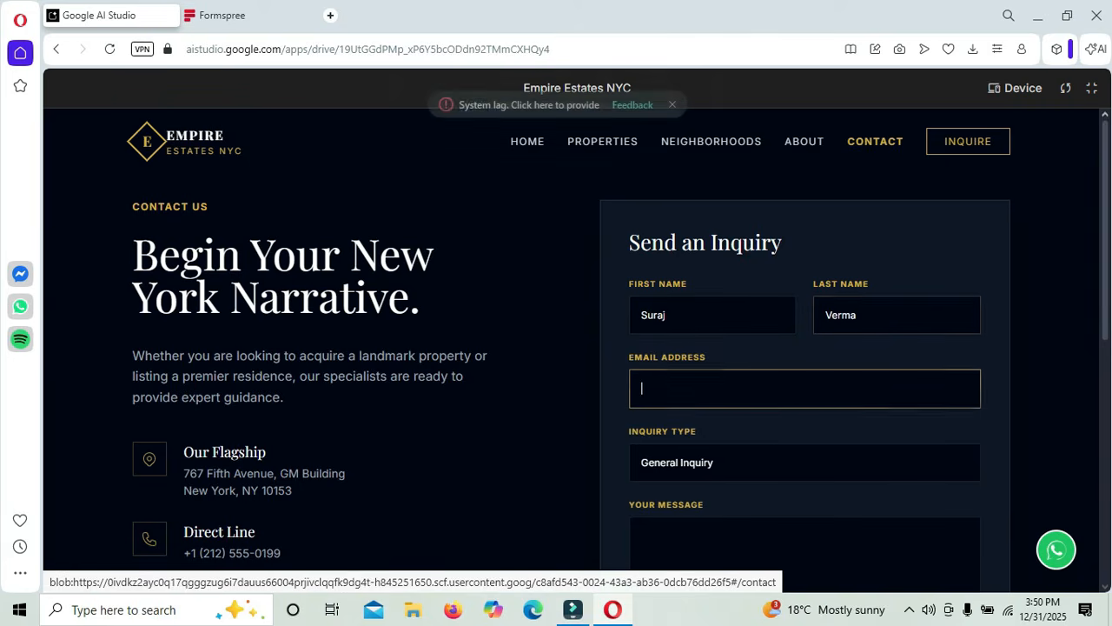
pyautogui.press('Tab')
pyautogui.press('Tab')
pyautogui.write('Test Message')
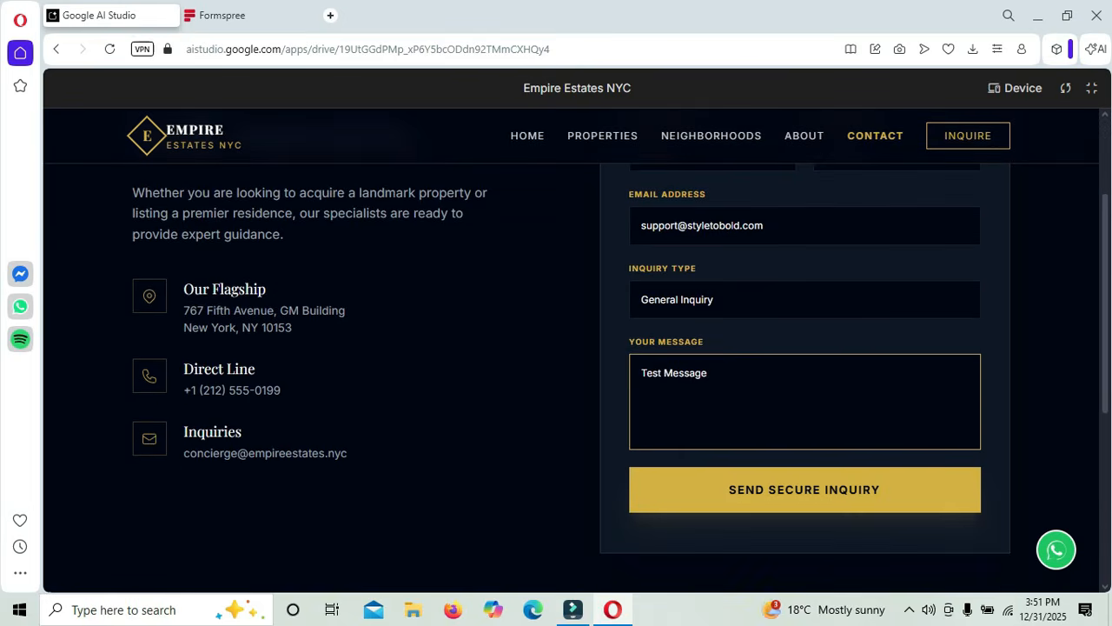
pyautogui.press('Tab')
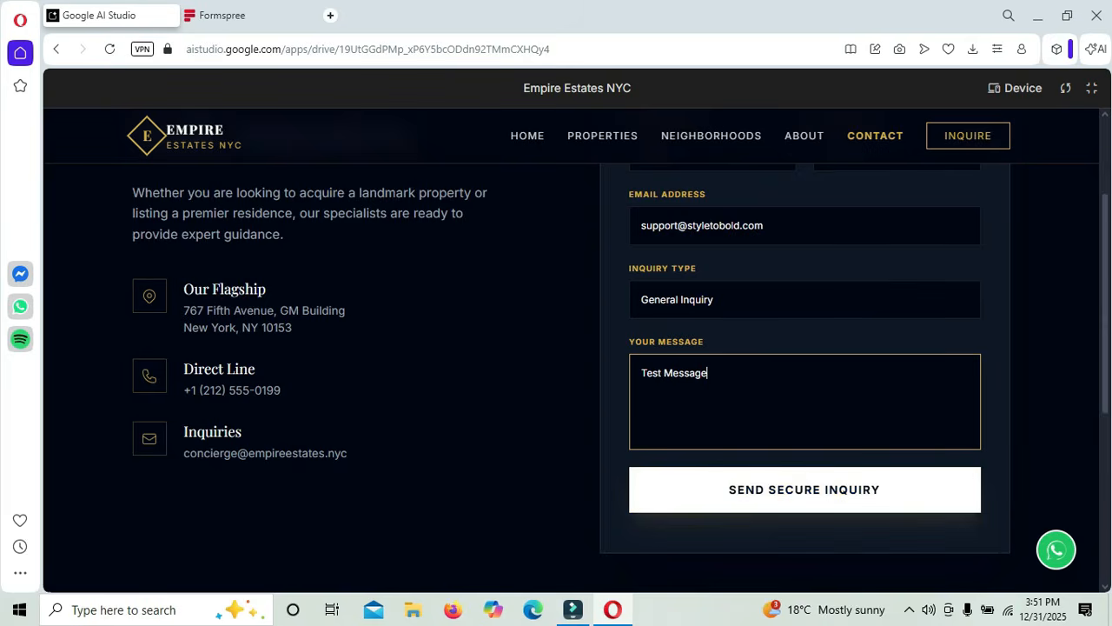
pyautogui.press('Return')
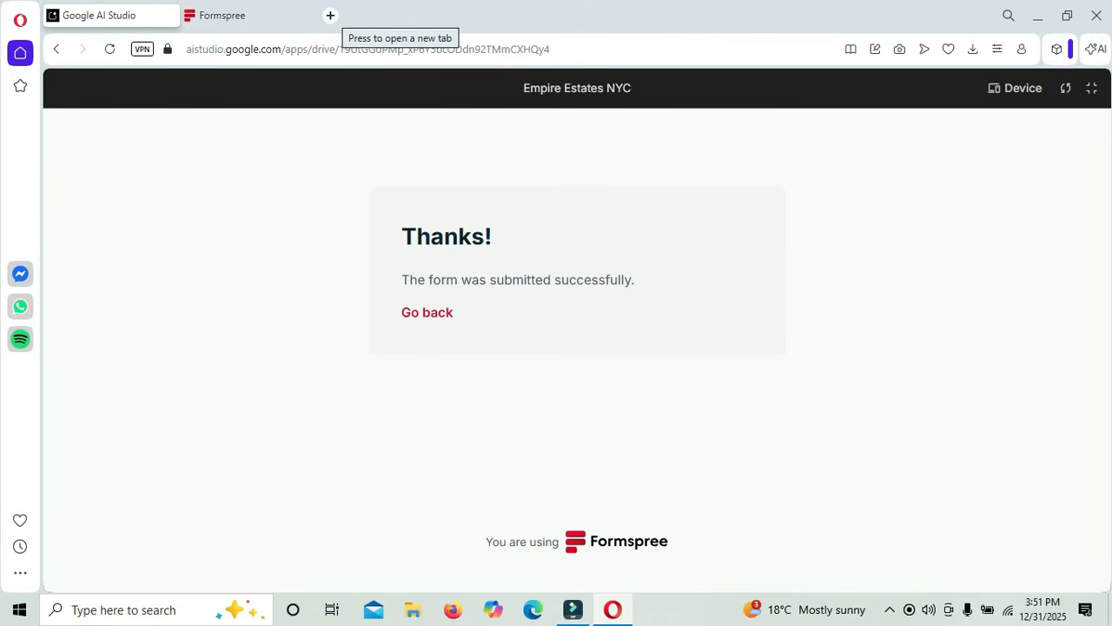
# - Open Gmail in a new tab and read the Formspree 'New Website Inquiry' email
pyautogui.click(331, 15)
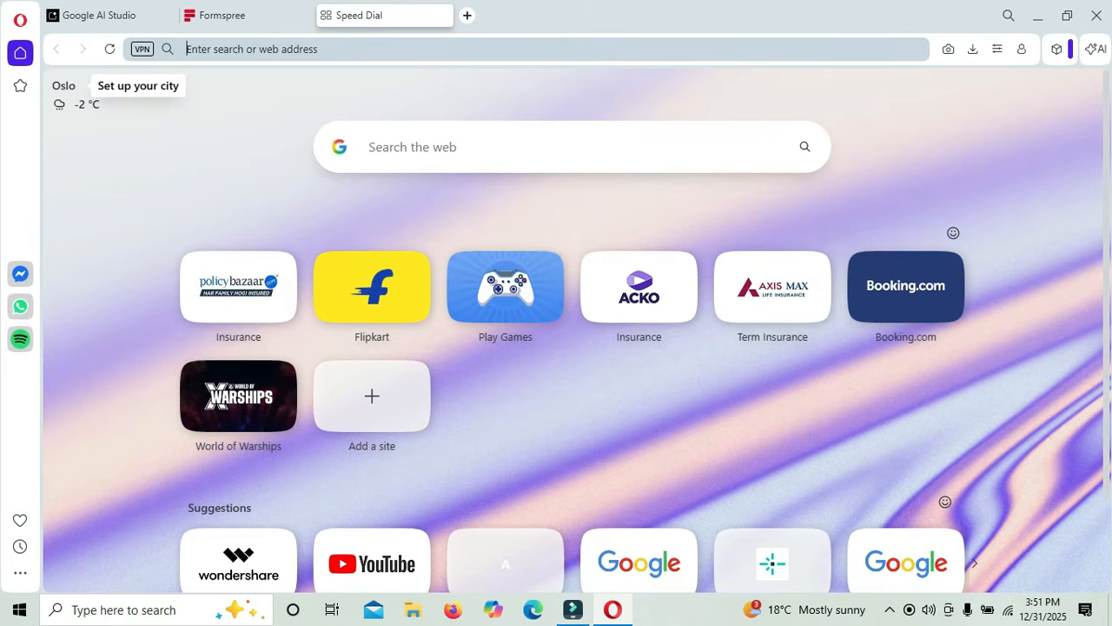
pyautogui.write('gmail.com')
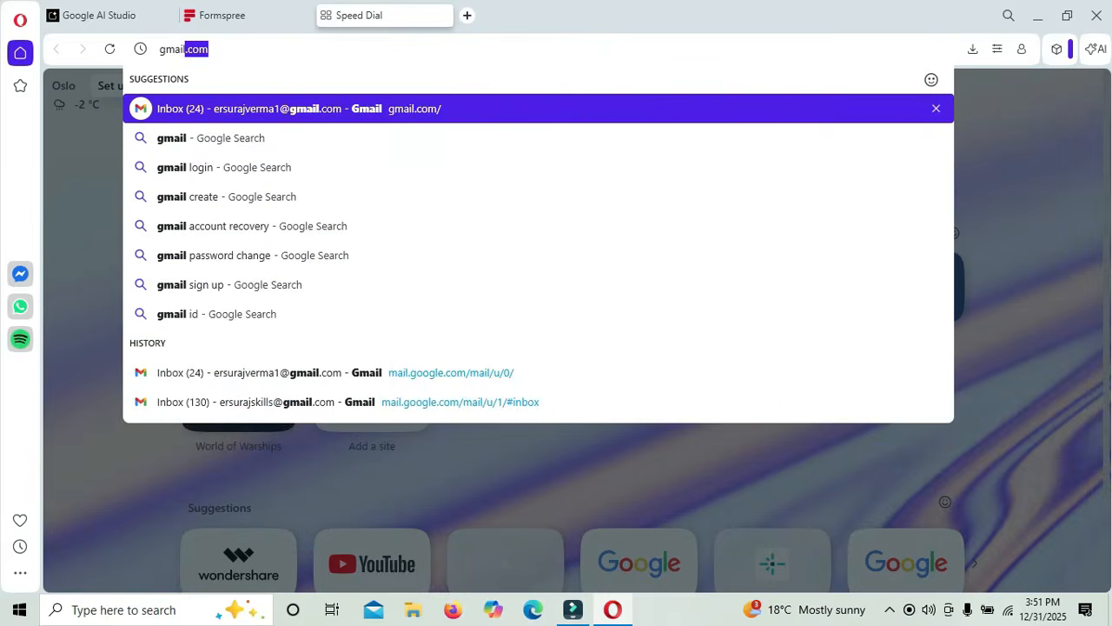
pyautogui.press('Return')
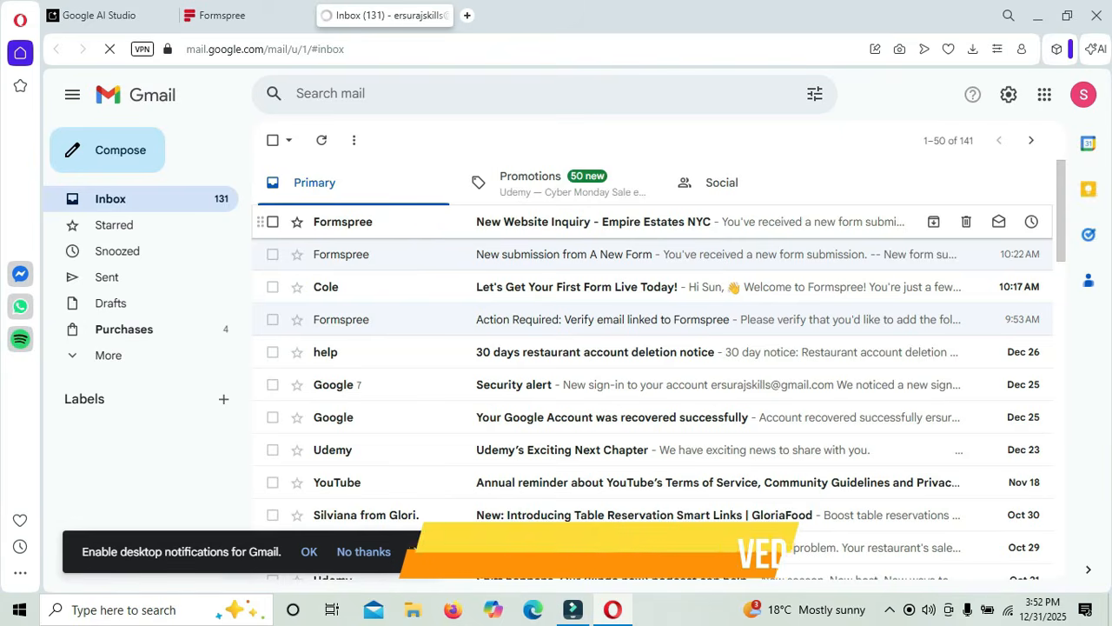
pyautogui.click(594, 222)
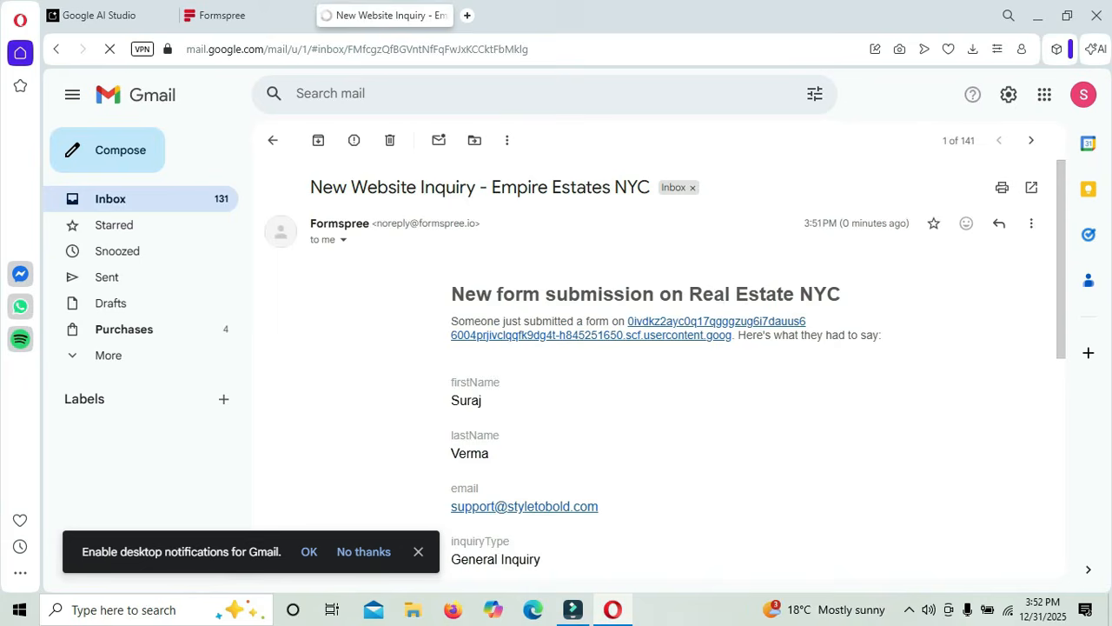
pyautogui.scroll(-2, 652, 365)
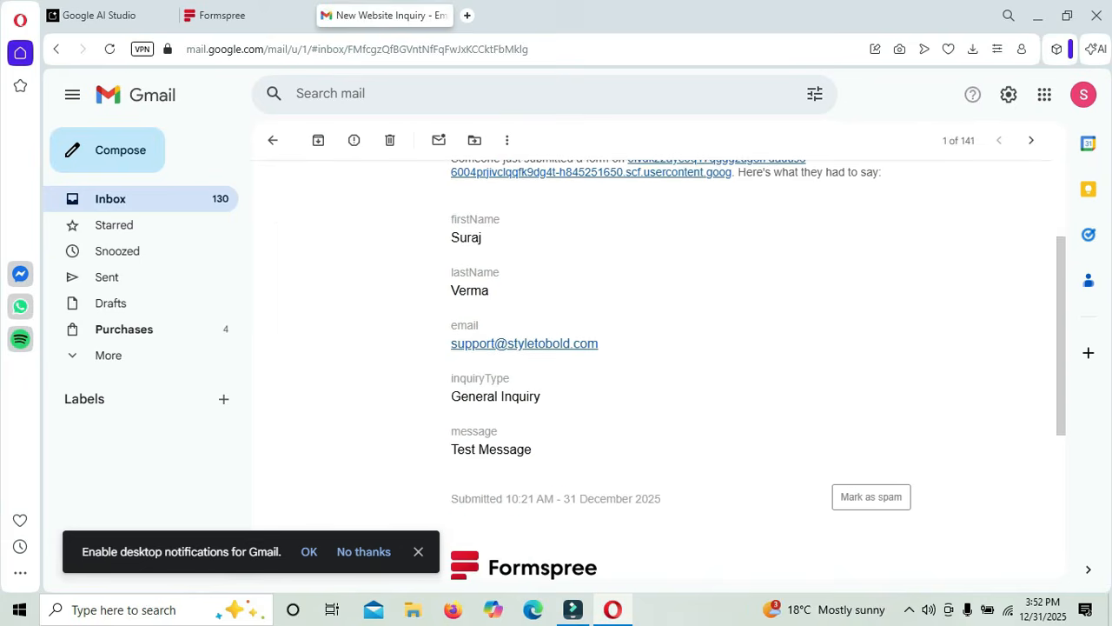
pyautogui.scroll(-1, 652, 365)
pyautogui.scroll(3, 652, 365)
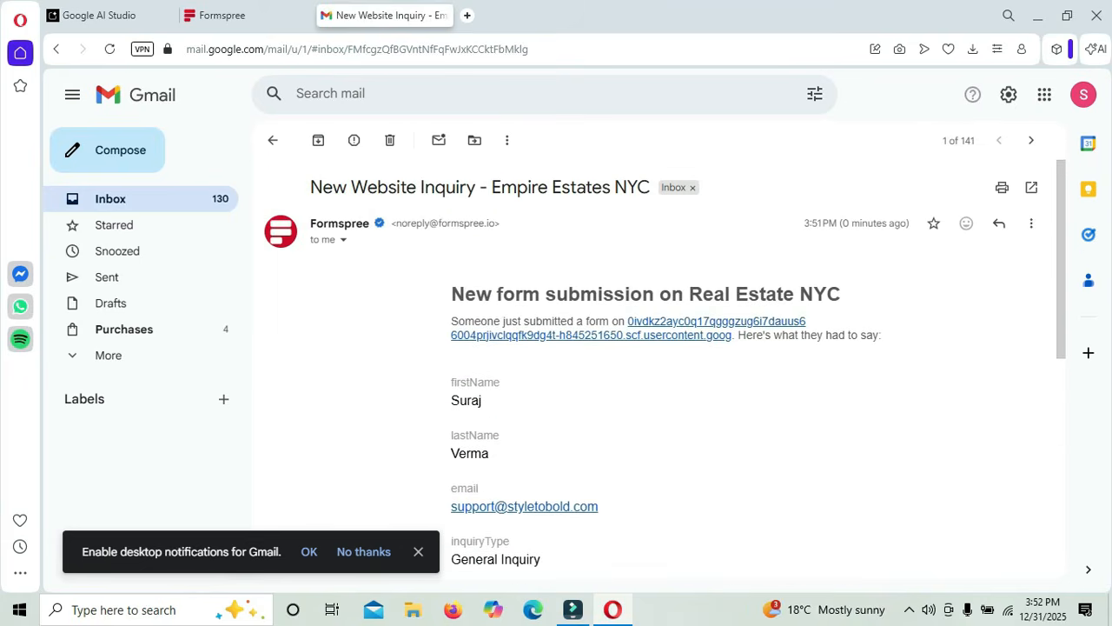